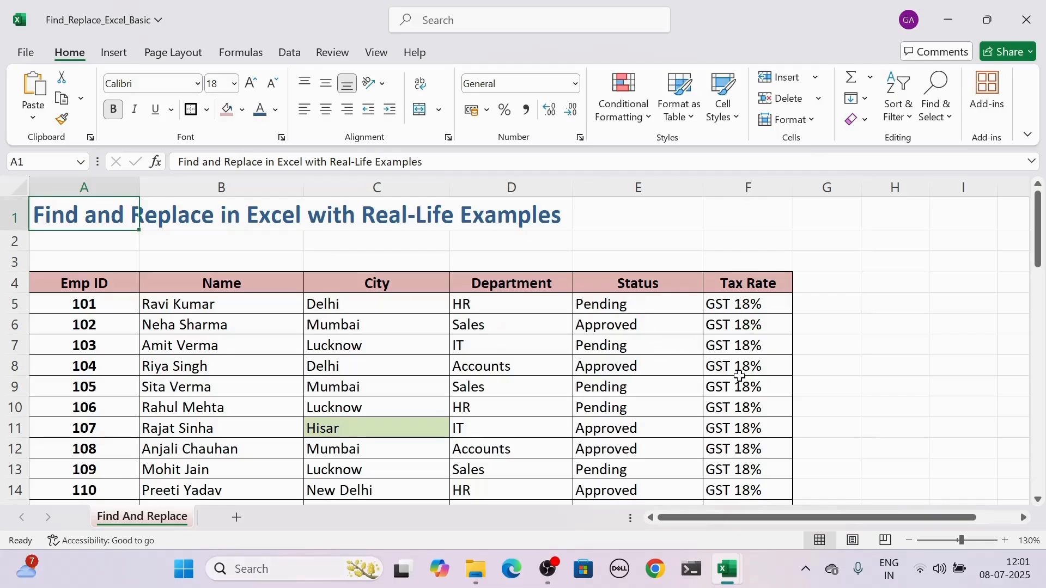
Search the sheet for Delhi, go to the next match, and list all matches
{"action": "left_click", "coordinate": [371, 326]}
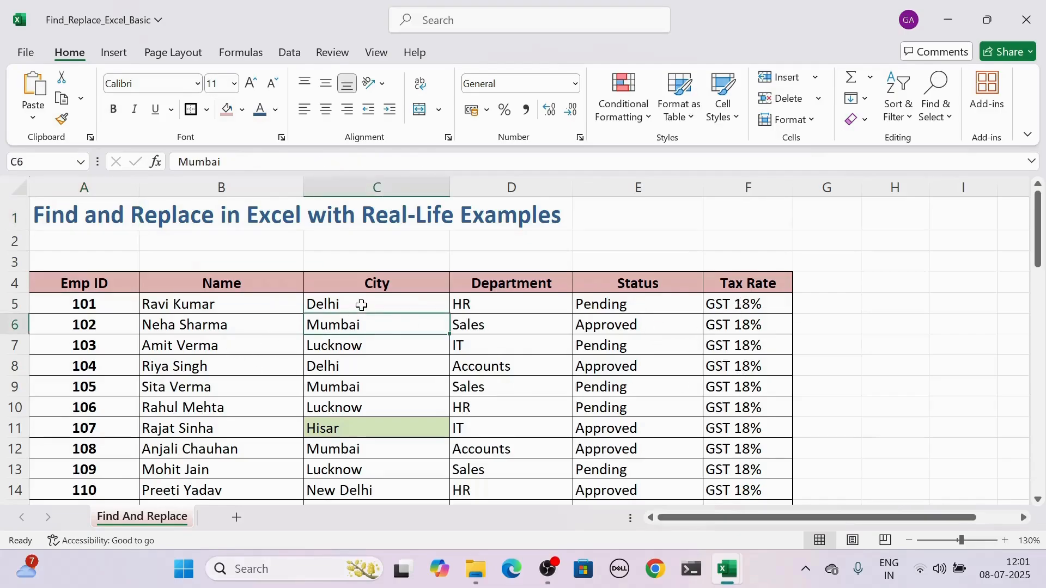
{"action": "left_click", "coordinate": [362, 304]}
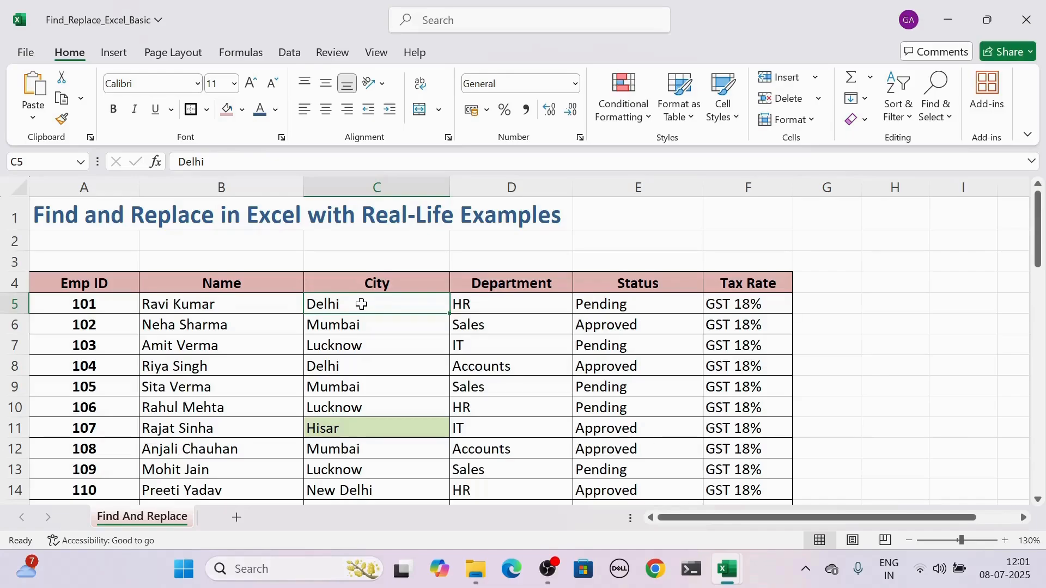
{"action": "key", "text": "ctrl+f"}
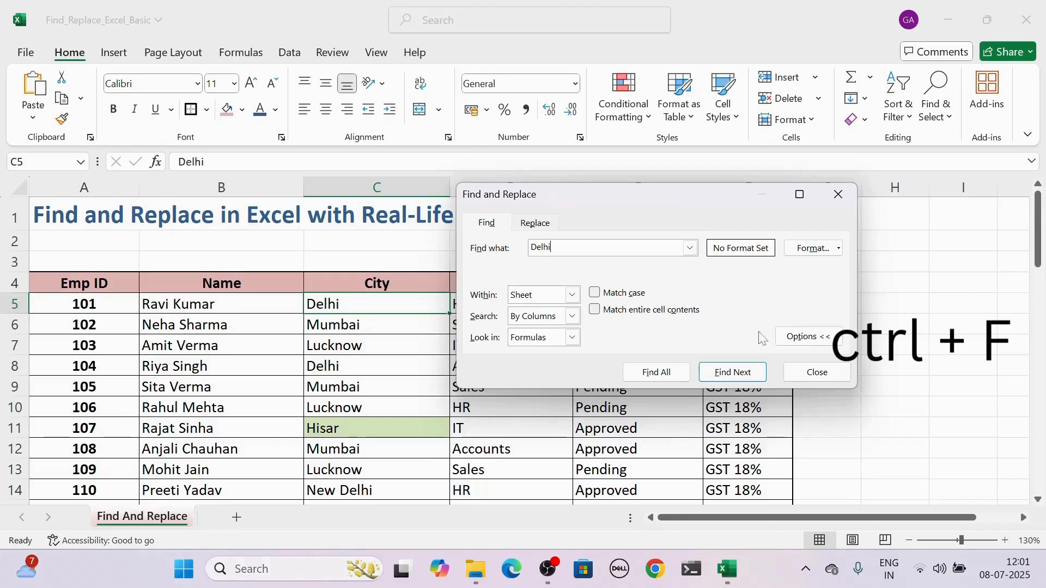
{"action": "left_click", "coordinate": [744, 375]}
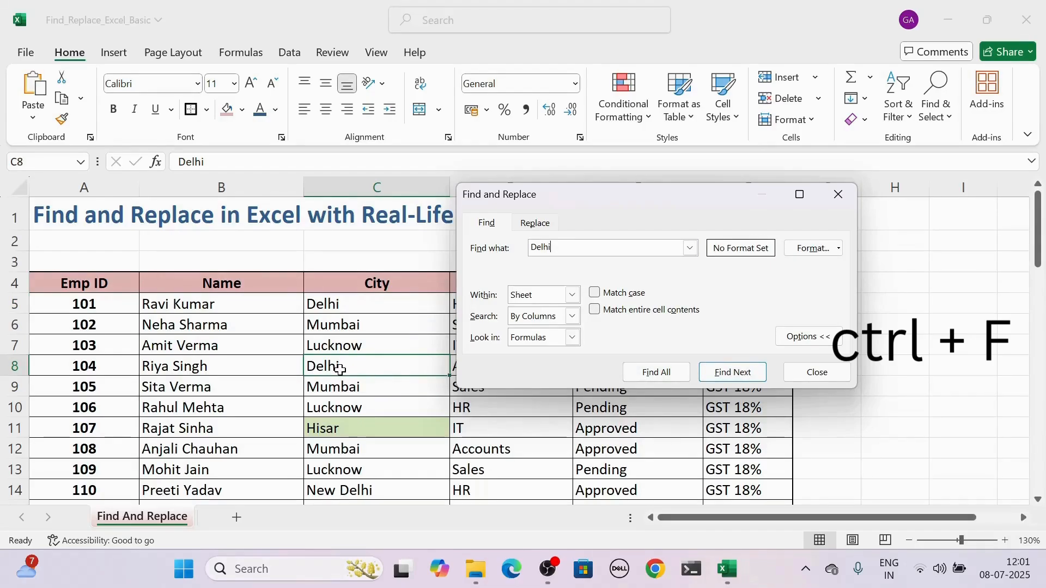
{"action": "left_click", "coordinate": [664, 375]}
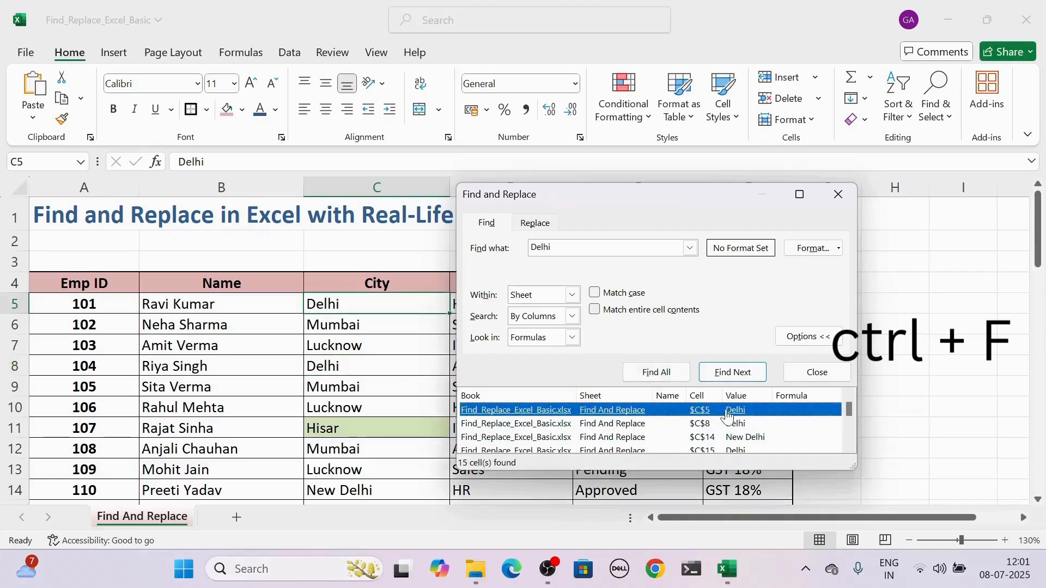
{"action": "mouse_move", "coordinate": [846, 408]}
{"action": "left_mouse_down"}
{"action": "mouse_move", "coordinate": [848, 436]}
{"action": "mouse_move", "coordinate": [845, 406]}
{"action": "left_mouse_up"}
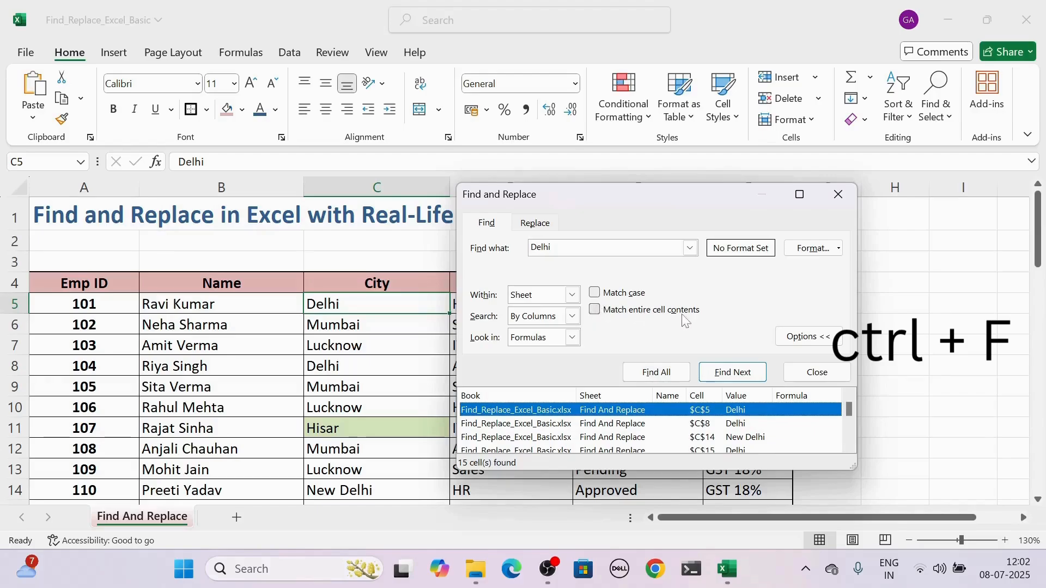
Restrict the Delhi search to entire cell contents, list all matches again, and review the whole result list
{"action": "left_click", "coordinate": [595, 311]}
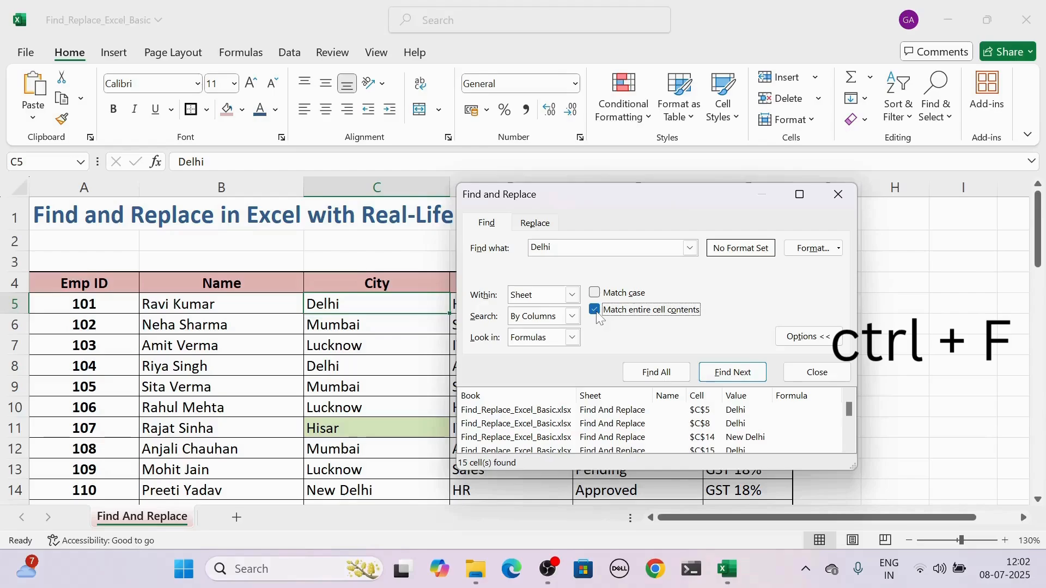
{"action": "left_click", "coordinate": [658, 374]}
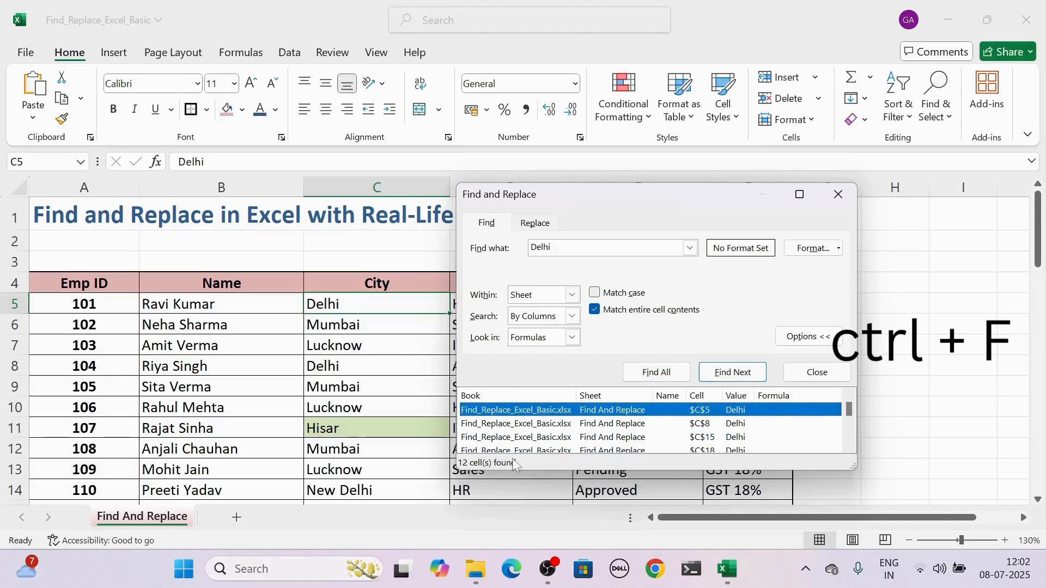
{"action": "left_click_drag", "start_coordinate": [848, 410], "coordinate": [844, 436]}
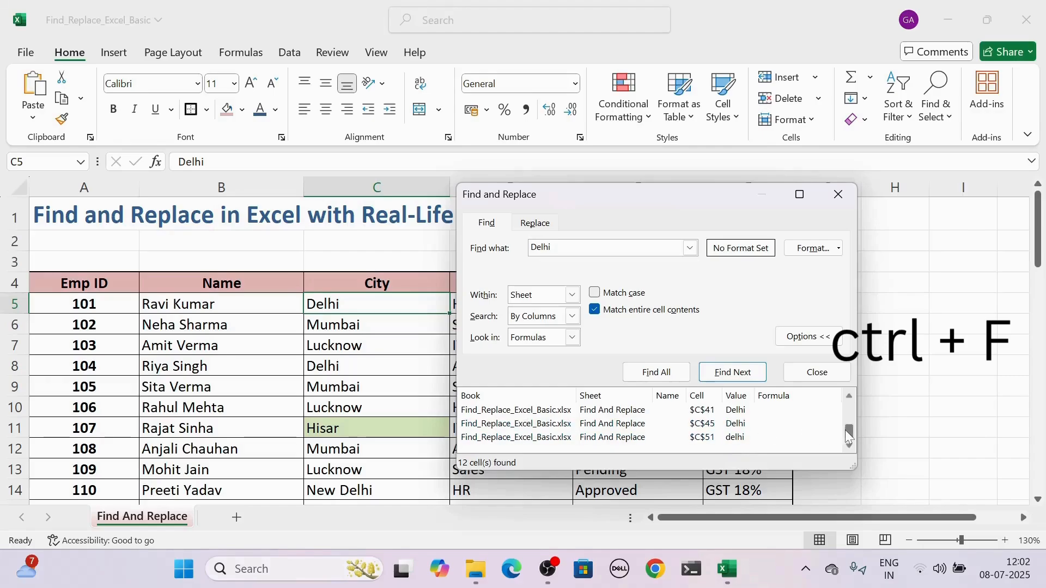
{"action": "left_click_drag", "start_coordinate": [845, 429], "coordinate": [847, 396]}
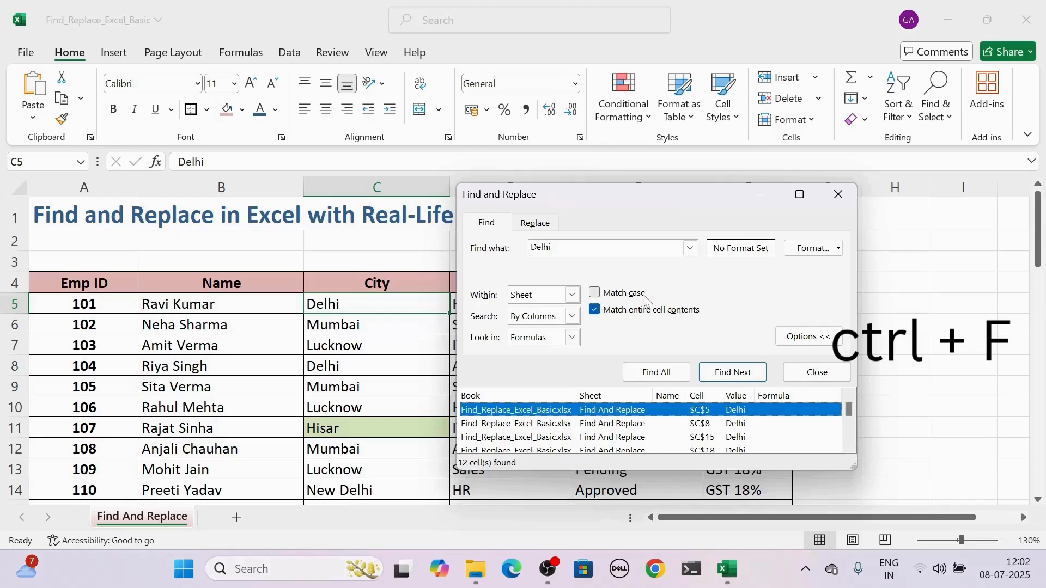
Make the Delhi search case-sensitive, list all matches, and close the search dialog
{"action": "left_click", "coordinate": [594, 294]}
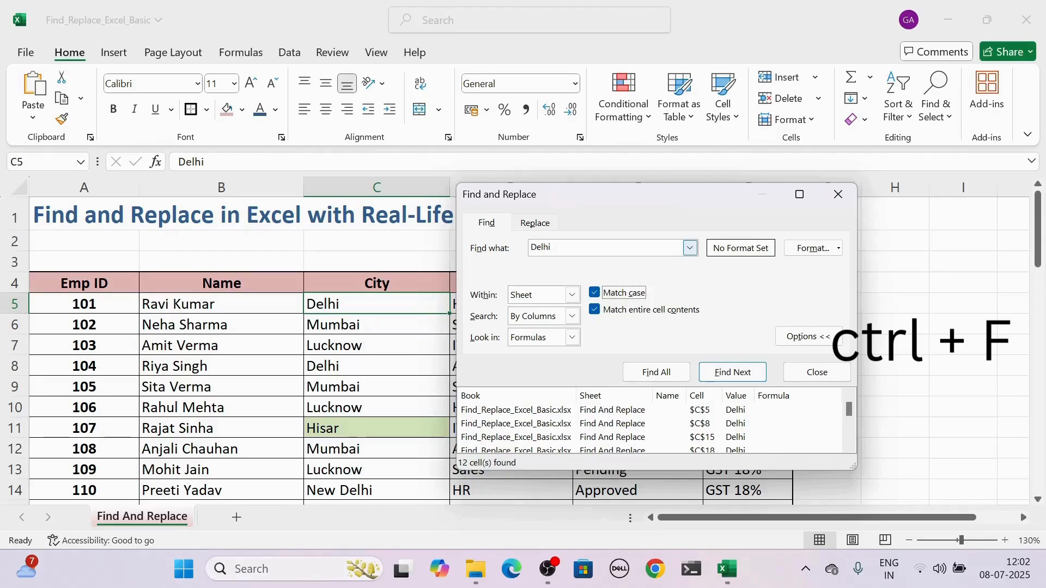
{"action": "left_click", "coordinate": [652, 373]}
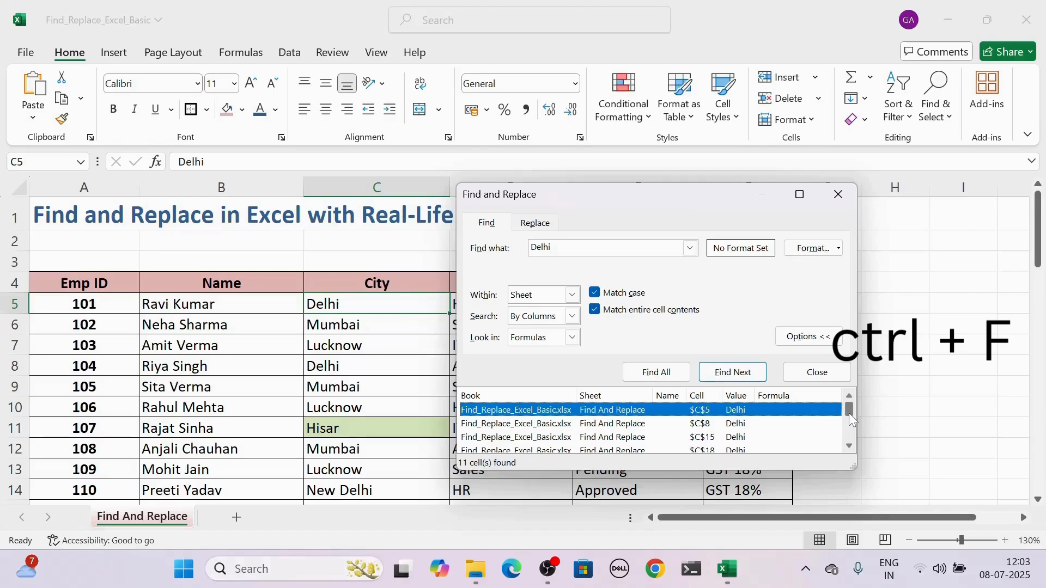
{"action": "left_click_drag", "start_coordinate": [848, 413], "coordinate": [848, 390]}
{"action": "key", "text": "Escape"}
Set up a search for Hisar that takes its format from the green-filled cell C11
{"action": "left_click", "coordinate": [380, 431]}
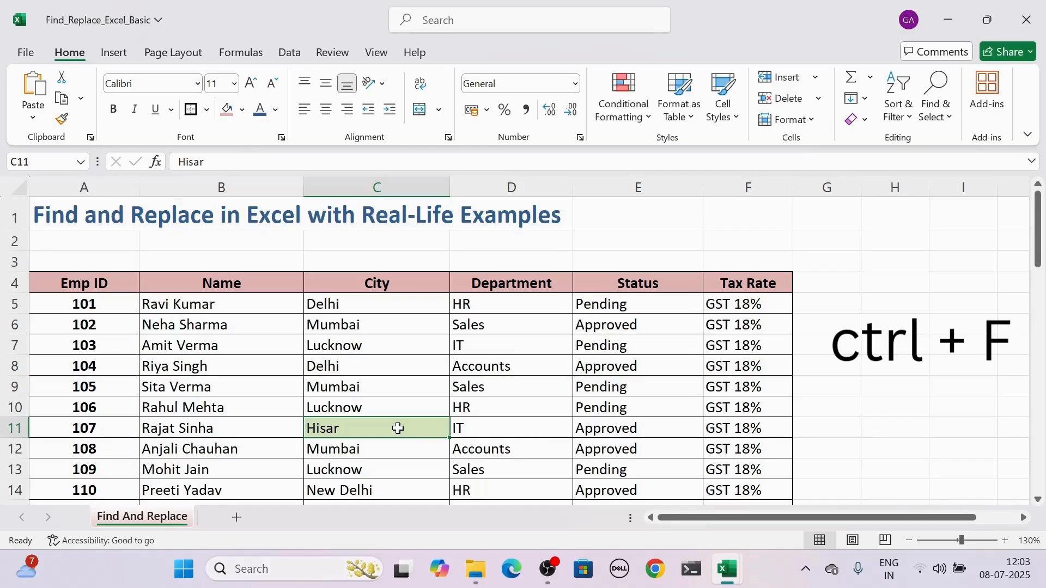
{"action": "key", "text": "ctrl+f"}
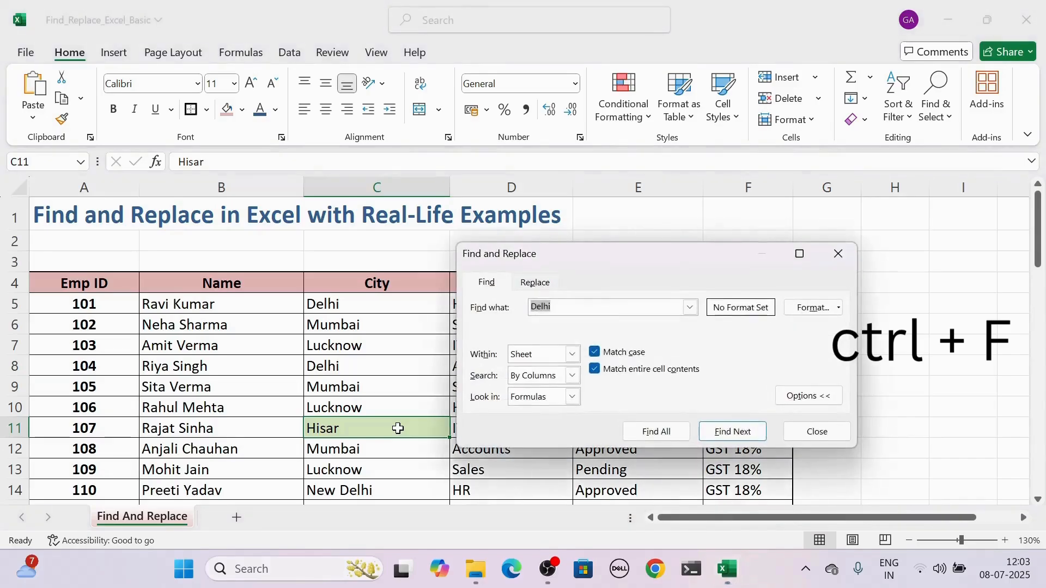
{"action": "key", "text": "BackSpace"}
{"action": "left_click", "coordinate": [839, 309]}
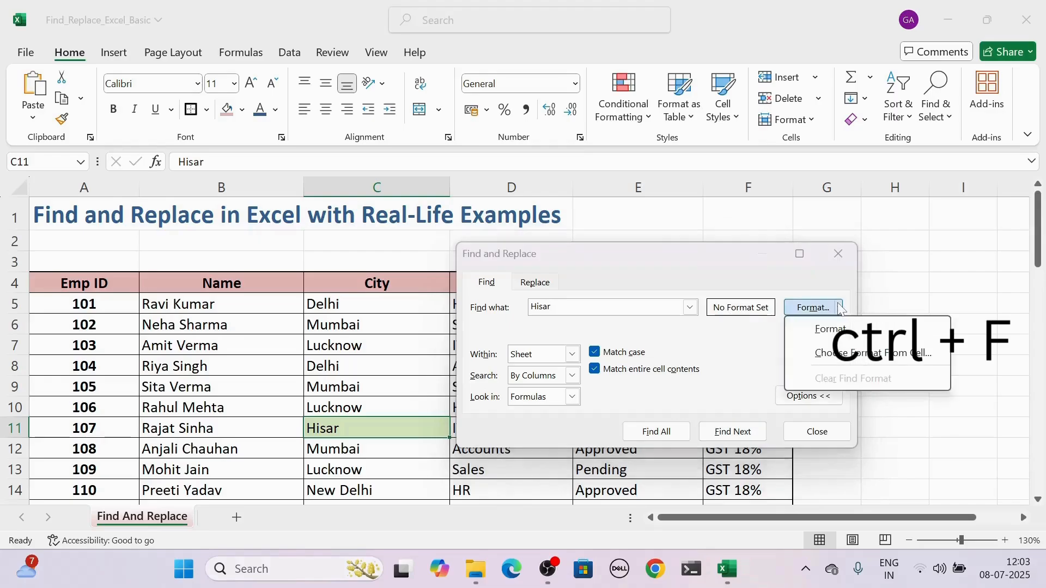
{"action": "left_click", "coordinate": [843, 353]}
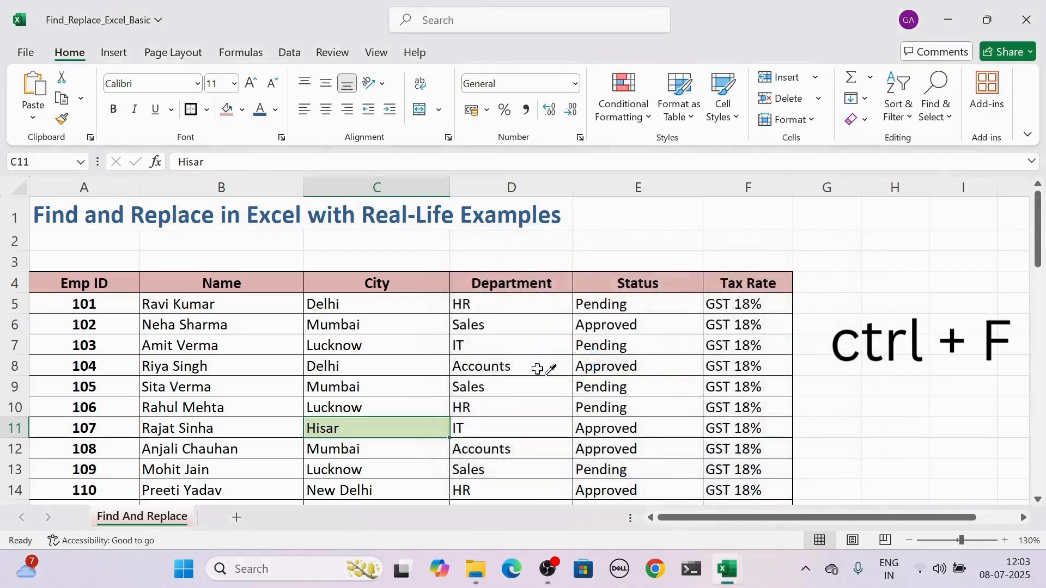
{"action": "left_click", "coordinate": [365, 425]}
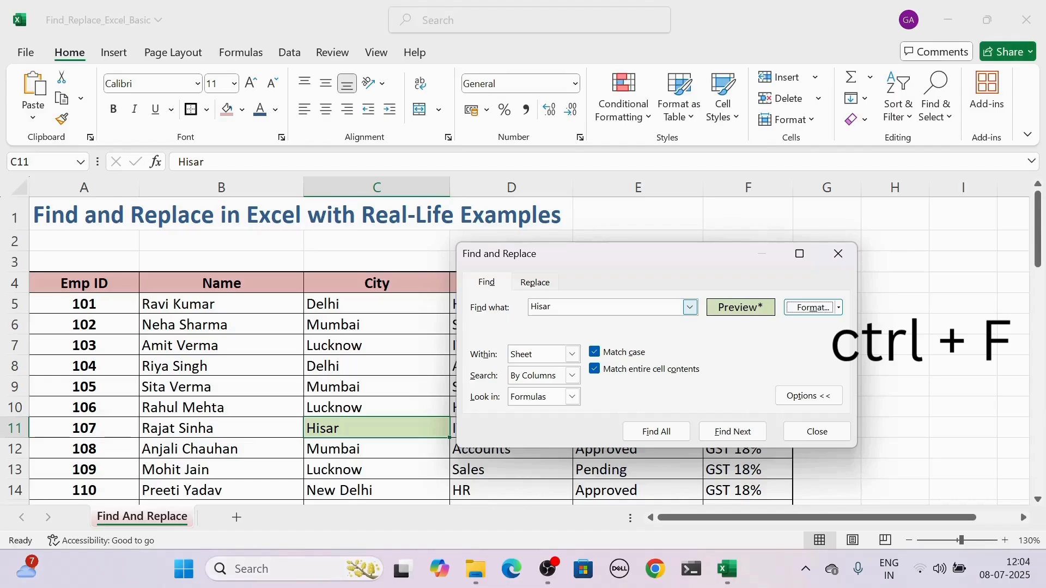
Find the next formatted Hisar cell, list all matches, and jump to the results in C48, C44 and C34
{"action": "left_click", "coordinate": [730, 432]}
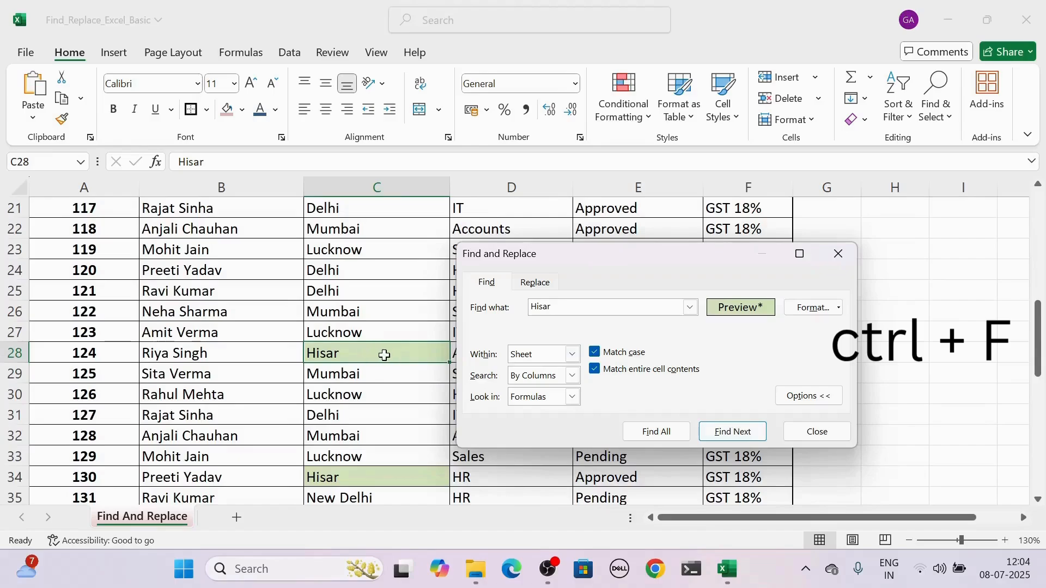
{"action": "left_click", "coordinate": [666, 433]}
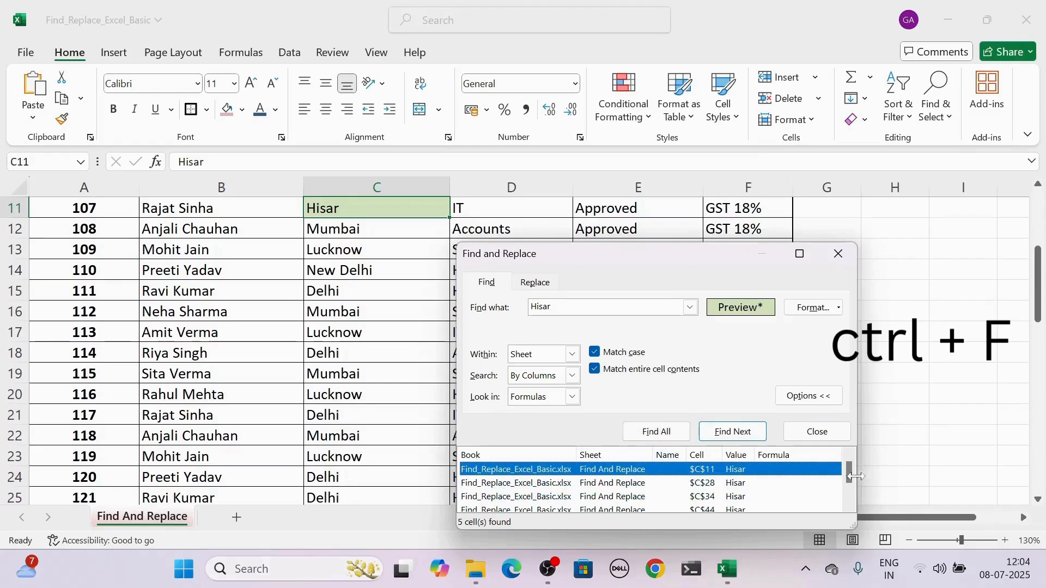
{"action": "left_click_drag", "start_coordinate": [852, 476], "coordinate": [852, 488]}
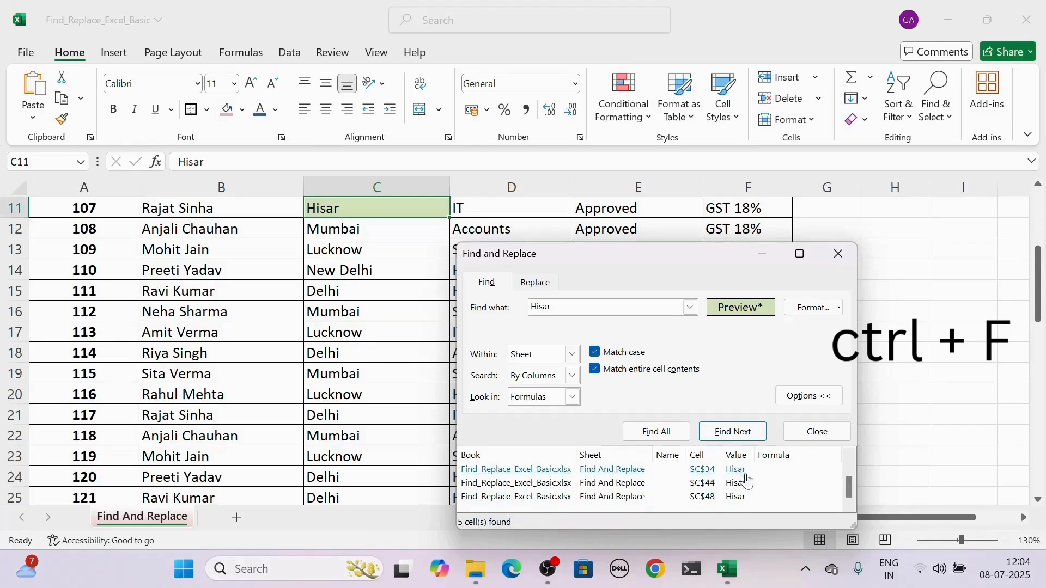
{"action": "left_click", "coordinate": [702, 484]}
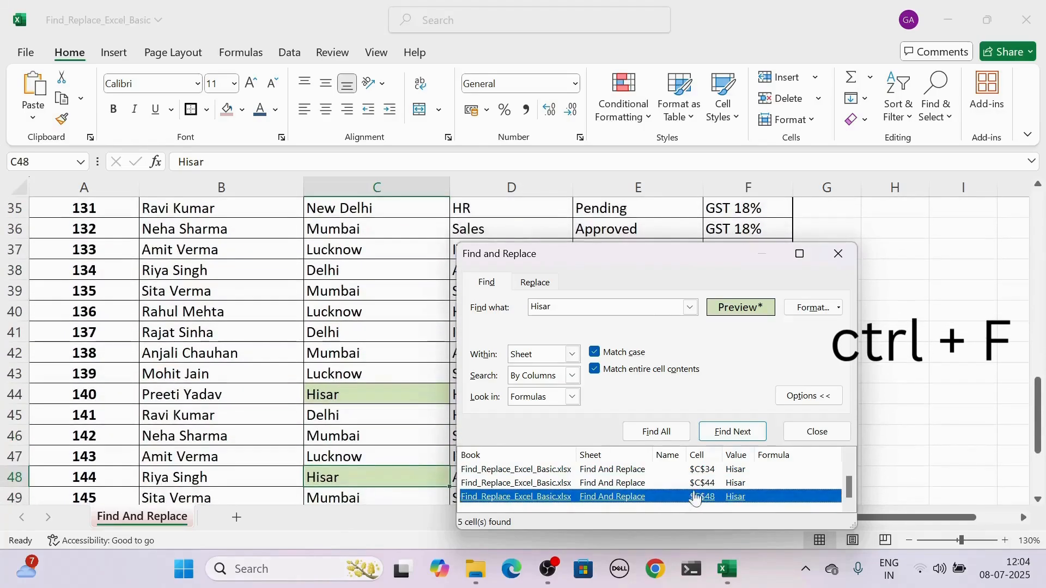
{"action": "left_click", "coordinate": [699, 483]}
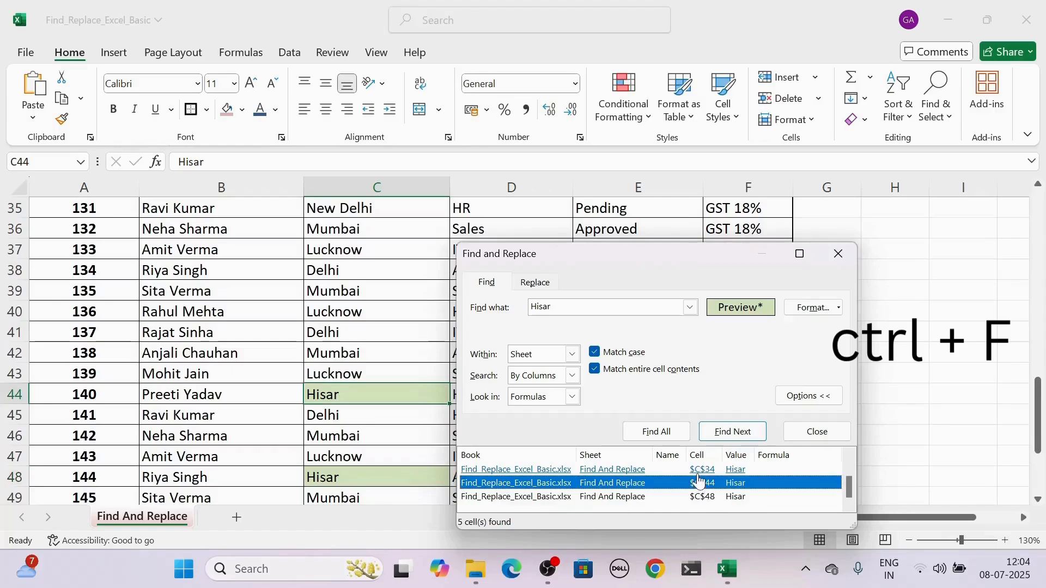
{"action": "left_click", "coordinate": [702, 469]}
{"action": "left_click_drag", "start_coordinate": [850, 488], "coordinate": [847, 454]}
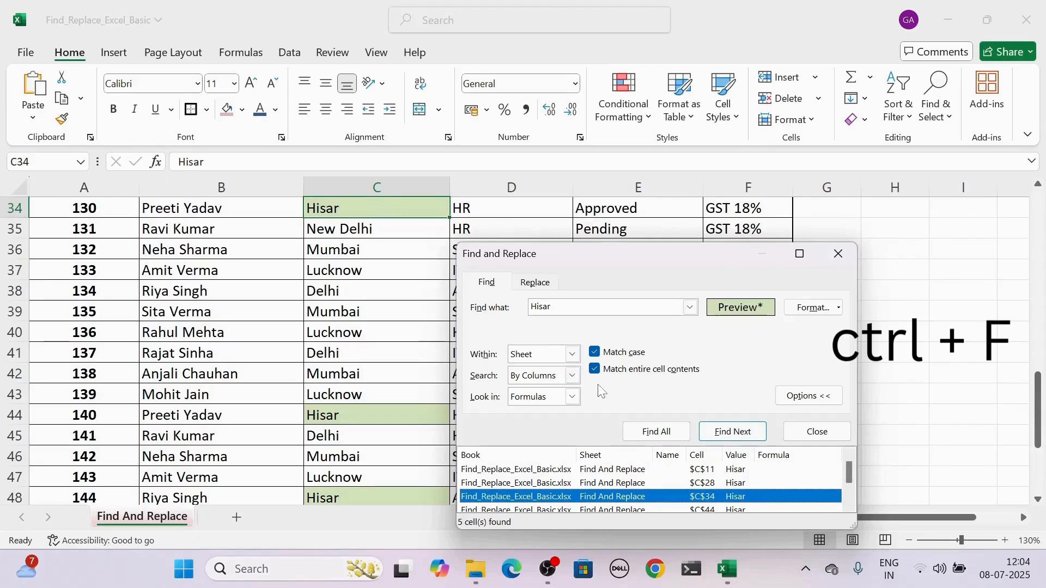
Switch the search scope to Workbook and set it back to Sheet
{"action": "left_click", "coordinate": [571, 355]}
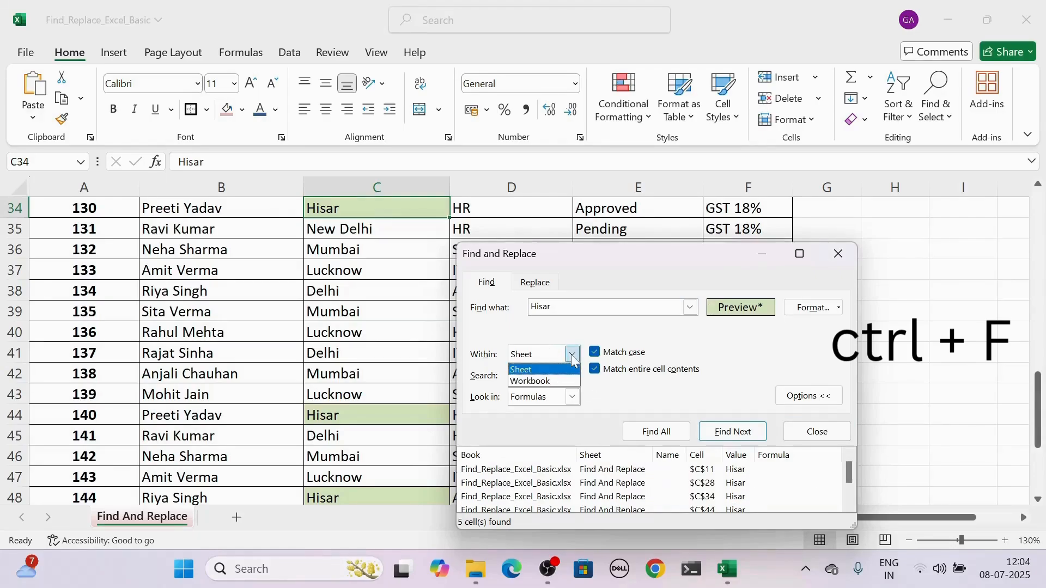
{"action": "left_click", "coordinate": [536, 382]}
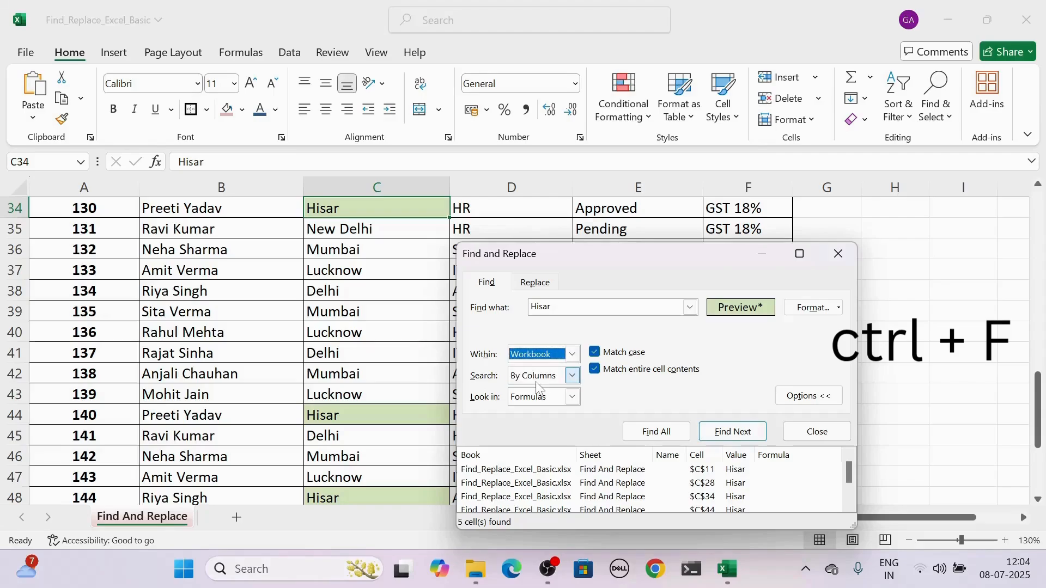
{"action": "left_click", "coordinate": [567, 355]}
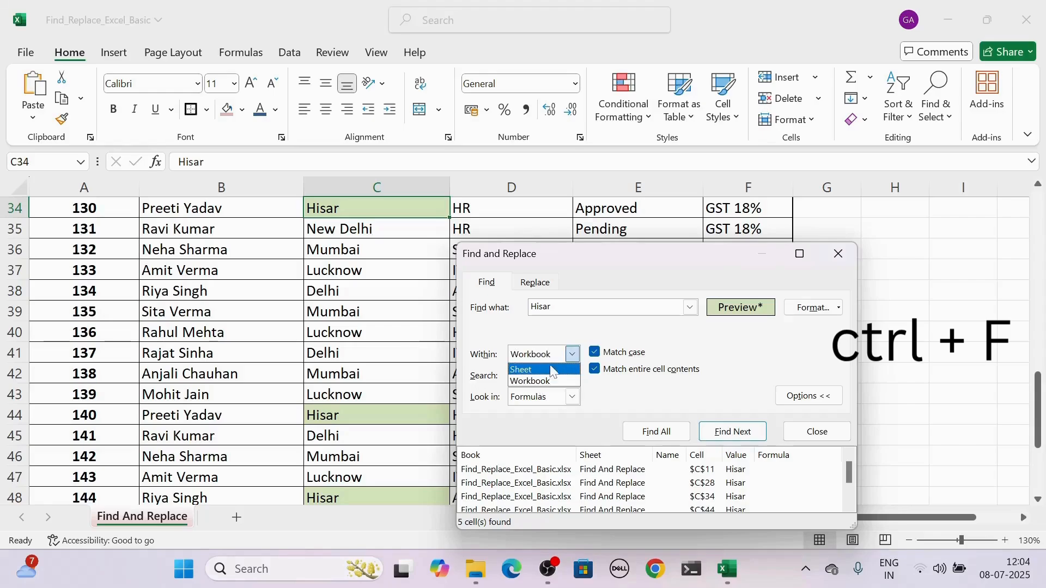
{"action": "left_click", "coordinate": [551, 370]}
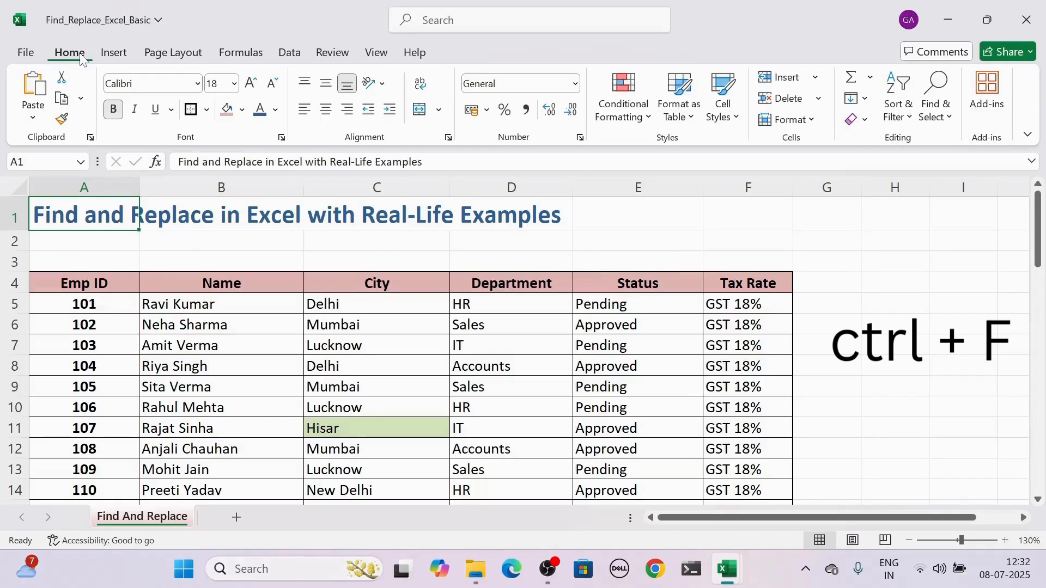
Open the Find dialog from the ribbon command and close it without searching
{"action": "left_click", "coordinate": [935, 125]}
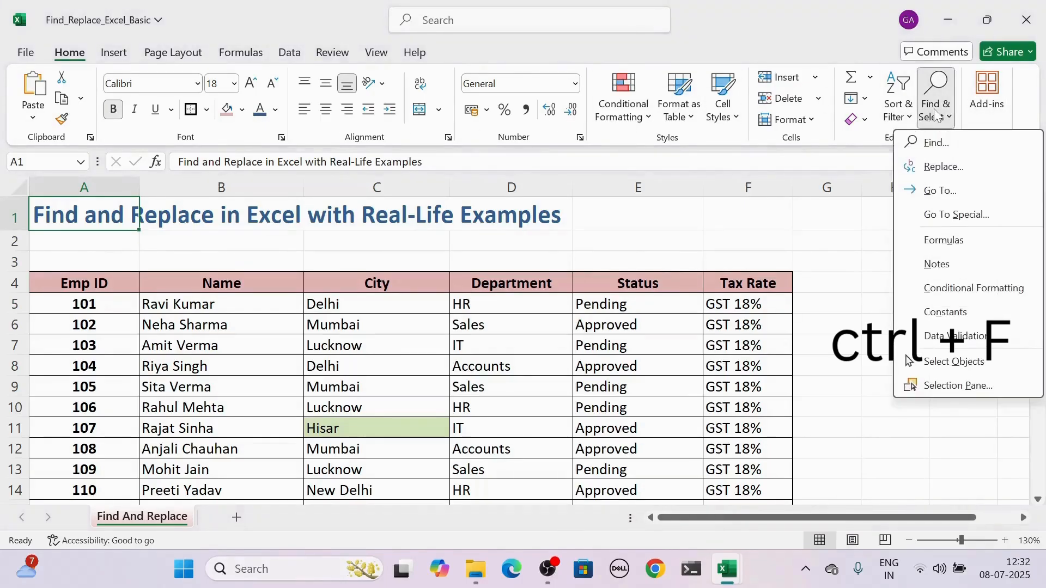
{"action": "left_click", "coordinate": [936, 143]}
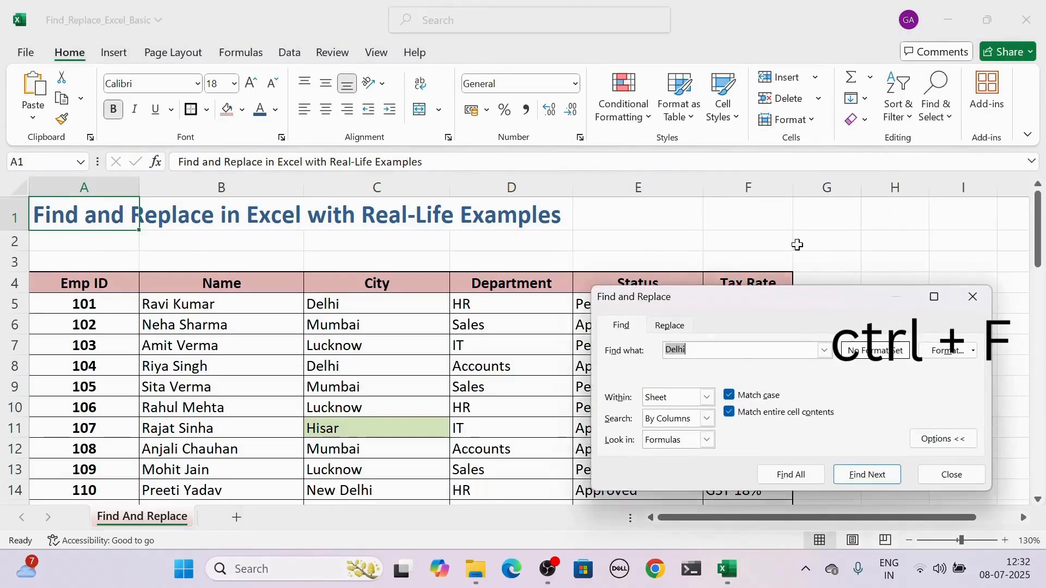
{"action": "left_click", "coordinate": [973, 298]}
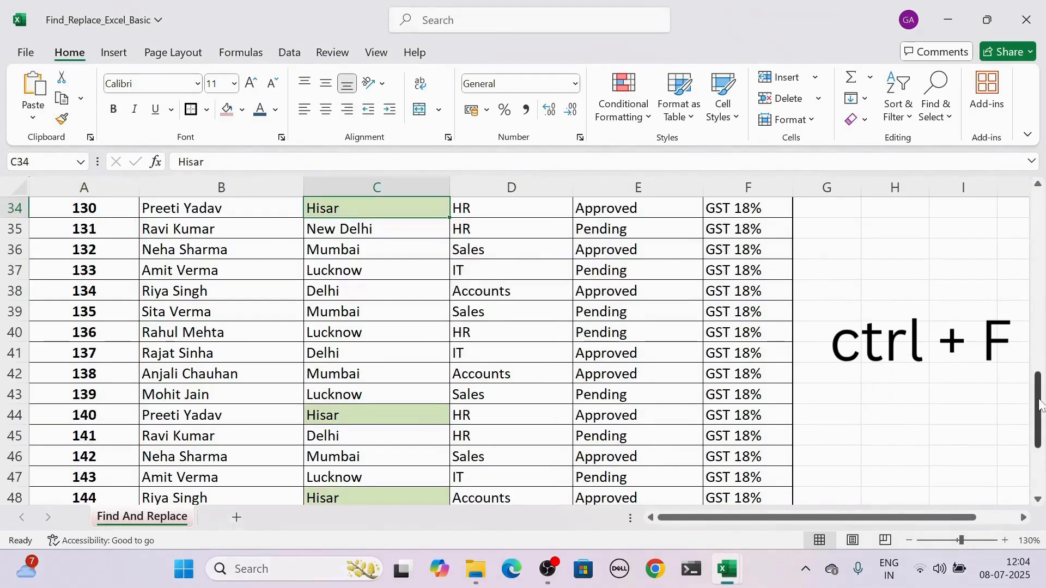
Select the first City cell C5 and Tax Rate cell F5, and open and close the Replace dialog
{"action": "left_click_drag", "start_coordinate": [1038, 403], "coordinate": [1017, 213]}
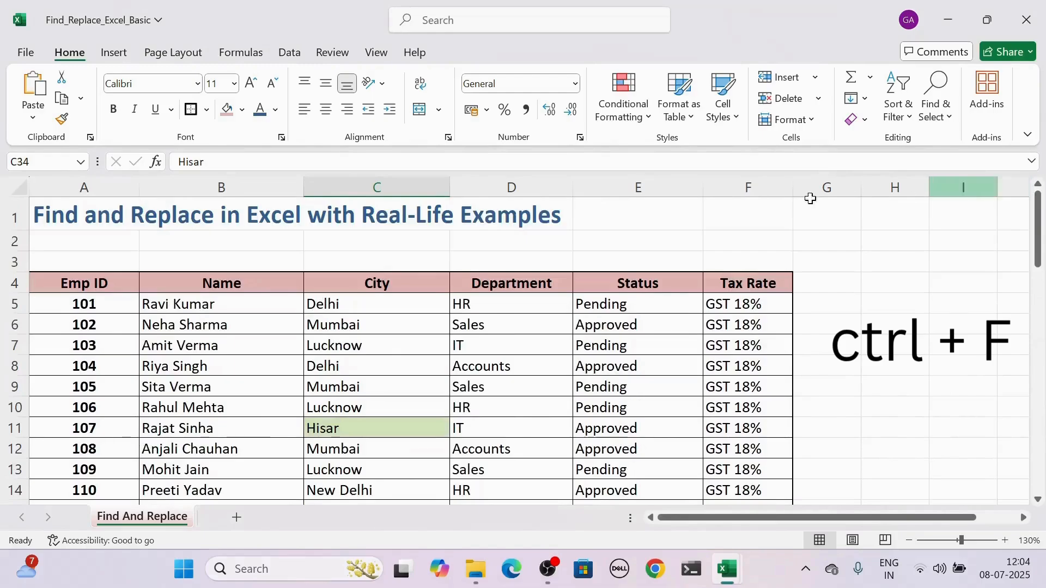
{"action": "left_click", "coordinate": [387, 310]}
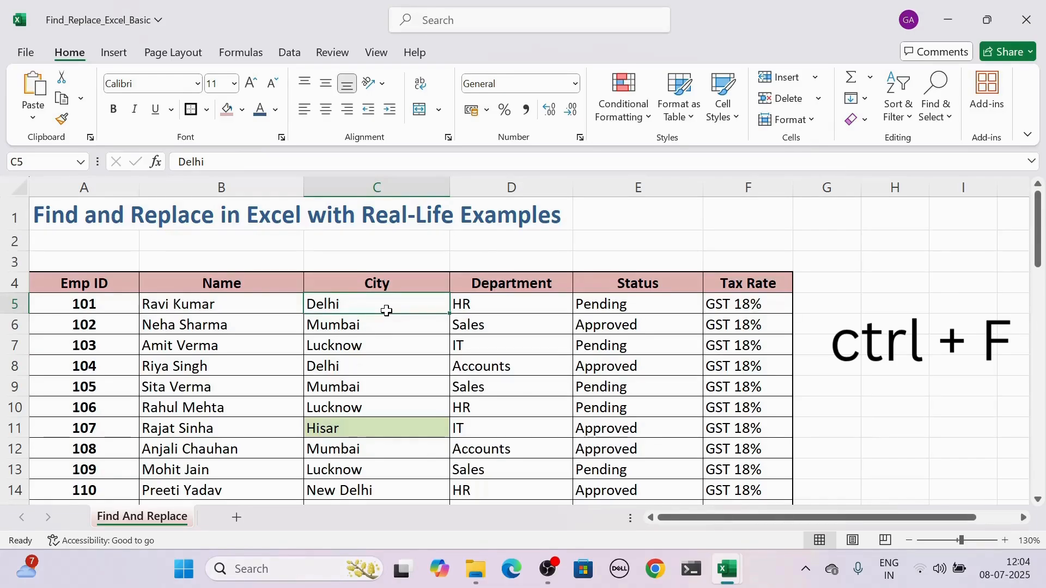
{"action": "left_click", "coordinate": [734, 303]}
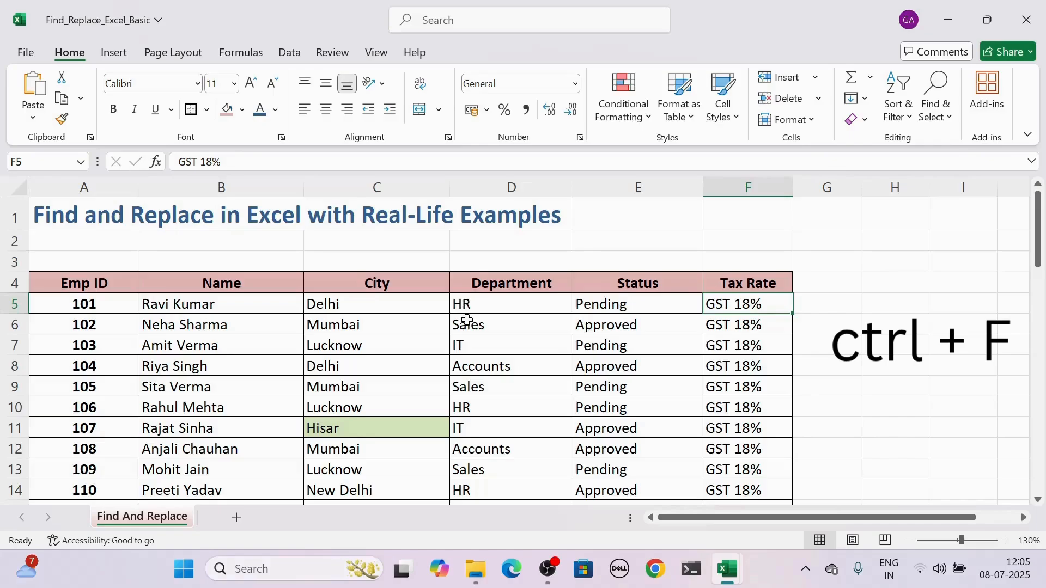
{"action": "key", "text": "ctrl+h"}
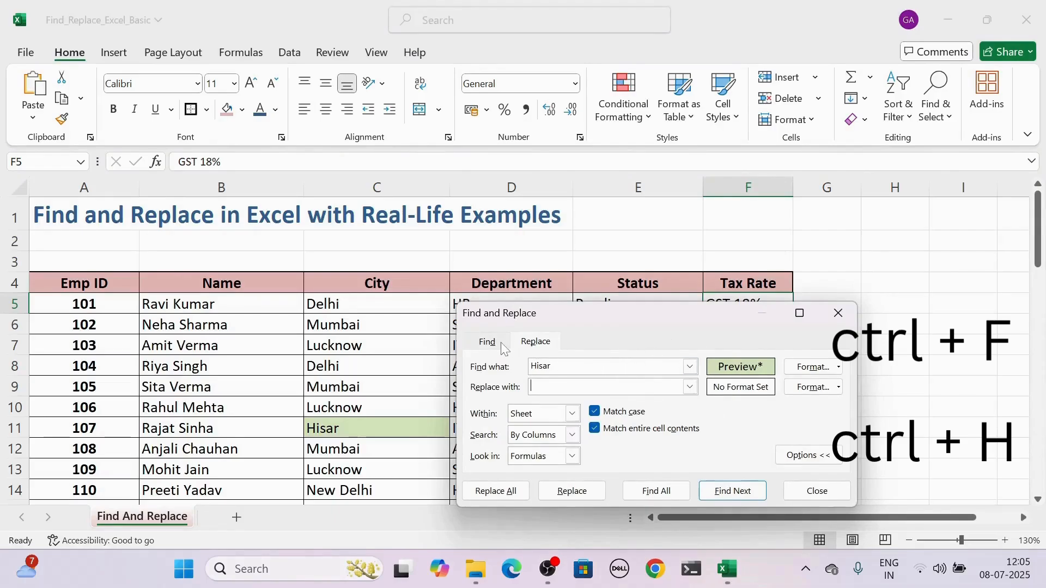
{"action": "left_click", "coordinate": [838, 313]}
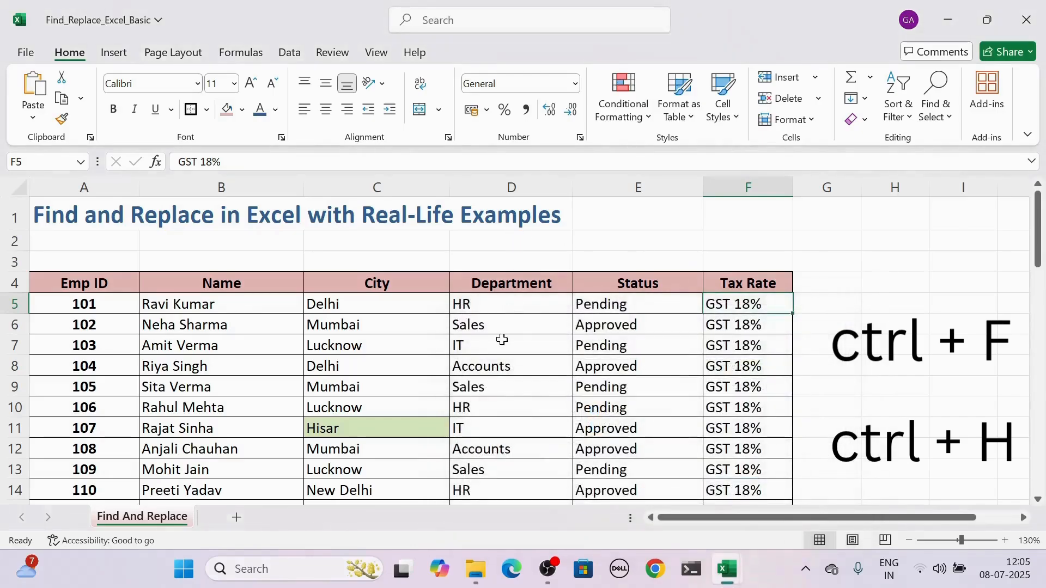
Open Find and Replace, look at the Find and Replace options in turn, and finish in Replace mode
{"action": "key", "text": "ctrl+f"}
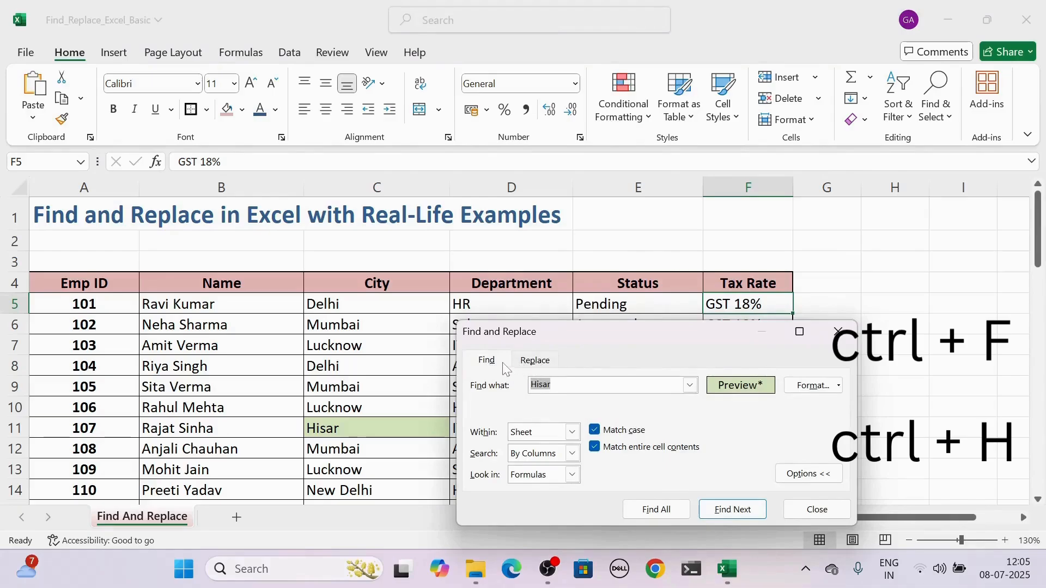
{"action": "left_click", "coordinate": [521, 363]}
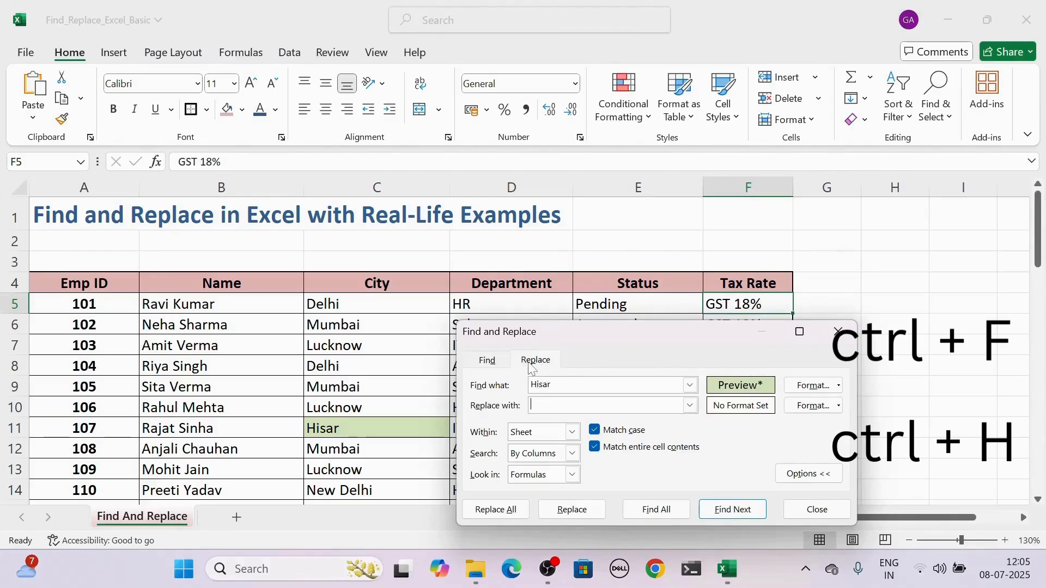
{"action": "left_click", "coordinate": [508, 360]}
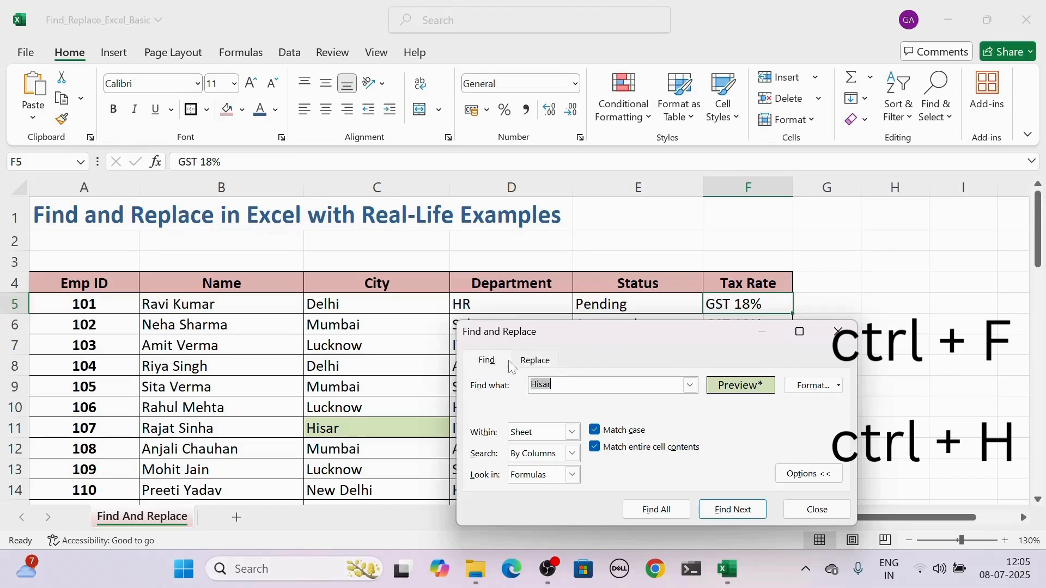
{"action": "left_click", "coordinate": [538, 362]}
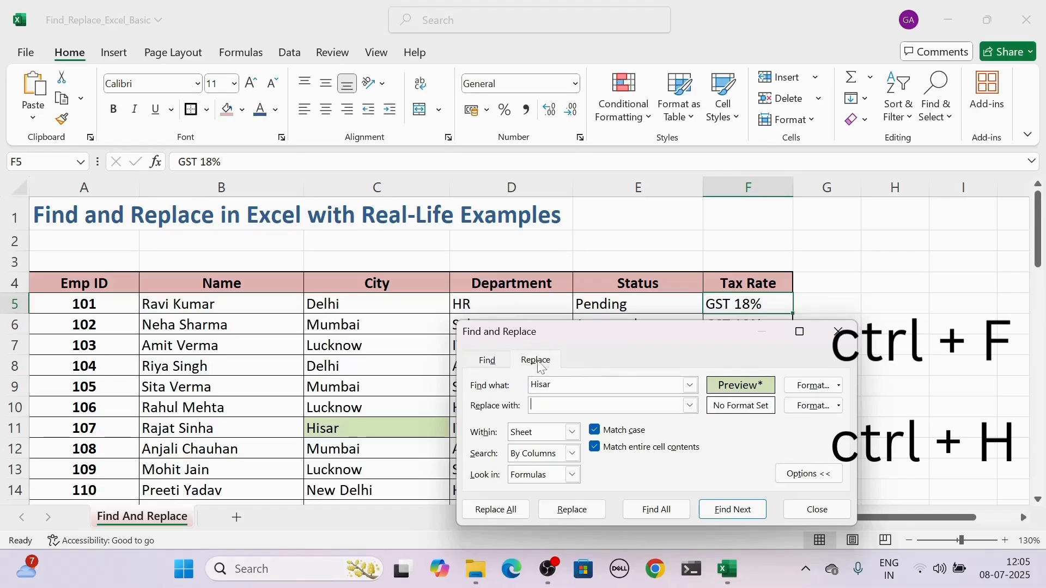
{"action": "left_click", "coordinate": [487, 362]}
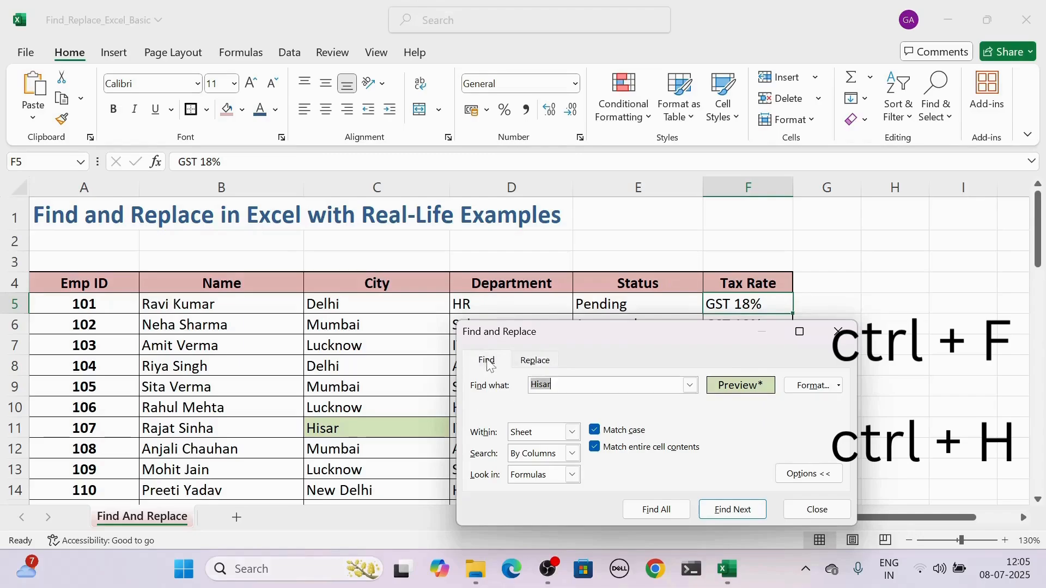
{"action": "left_click", "coordinate": [545, 362]}
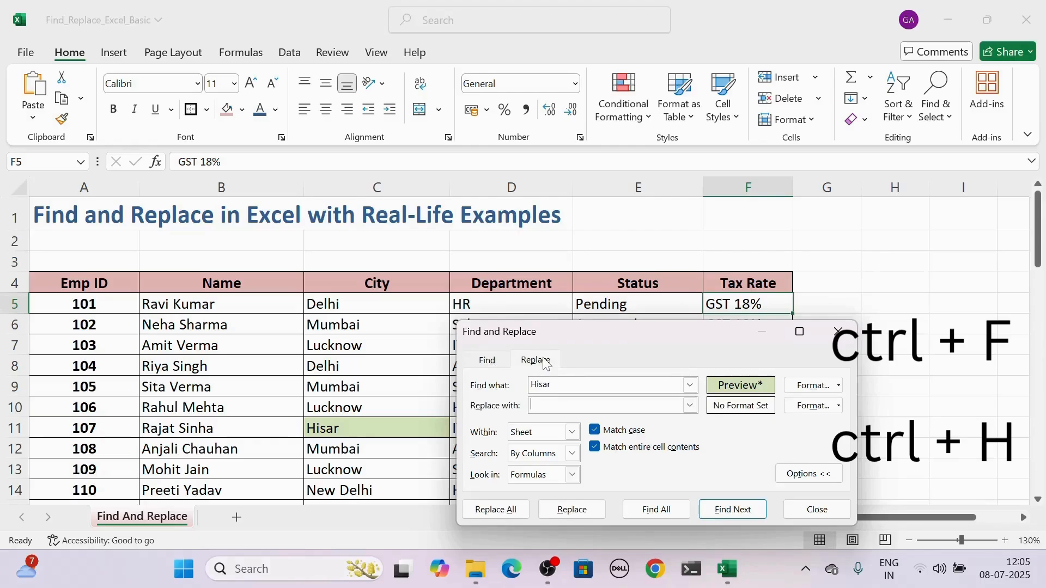
Move the dialog away from the Tax Rate column and clear the search text and its find format
{"action": "left_click_drag", "start_coordinate": [565, 335], "coordinate": [233, 244]}
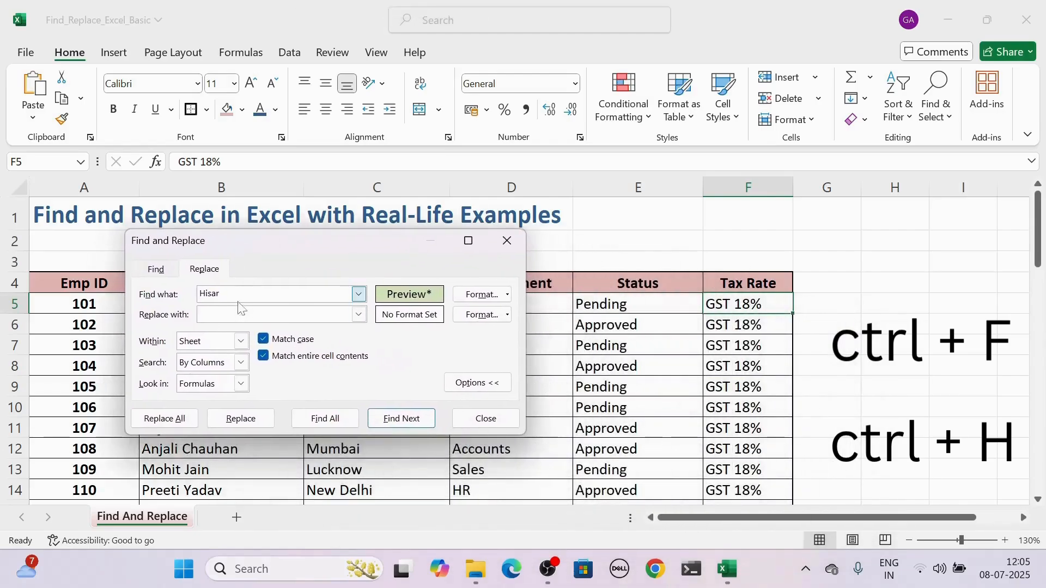
{"action": "key", "text": "shift+Tab"}
{"action": "key", "text": "BackSpace"}
{"action": "left_click", "coordinate": [507, 294]}
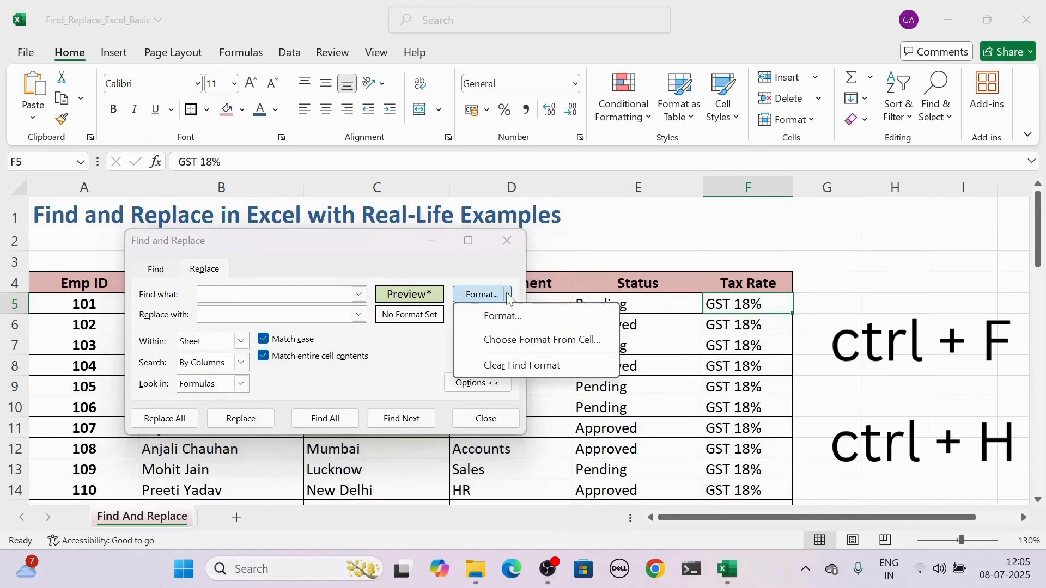
{"action": "left_click", "coordinate": [522, 365]}
Set the search text to GST 18% and the replacement text to GST 12%
{"action": "left_click", "coordinate": [274, 294]}
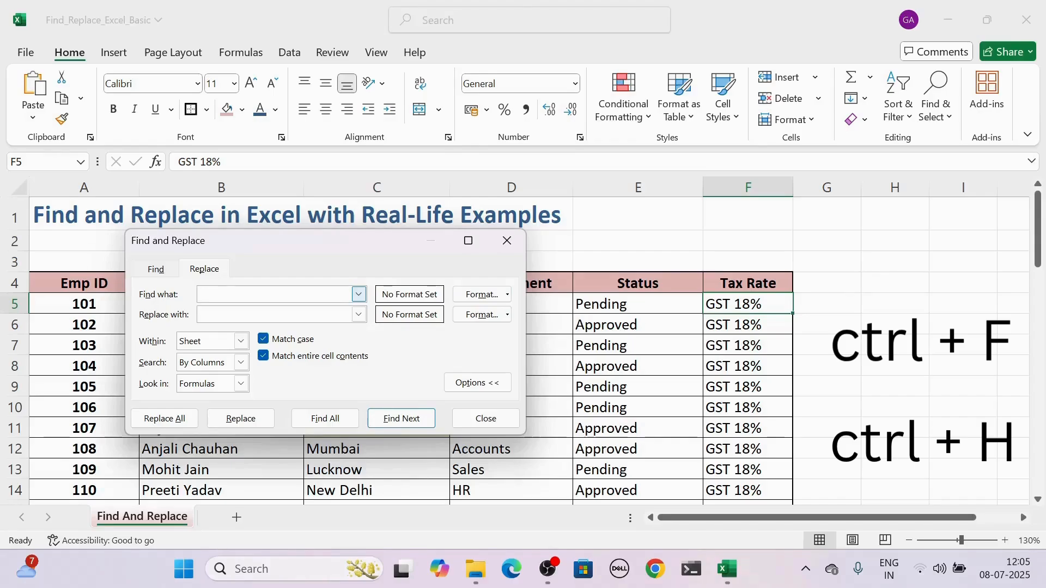
{"action": "type", "text": "G"}
{"action": "key", "text": "BackSpace"}
{"action": "key", "text": "BackSpace"}
{"action": "type", "text": "ST"}
{"action": "type", "text": " 18"}
{"action": "type", "text": "%"}
{"action": "type", "text": "GST 12"}
{"action": "type", "text": "%"}
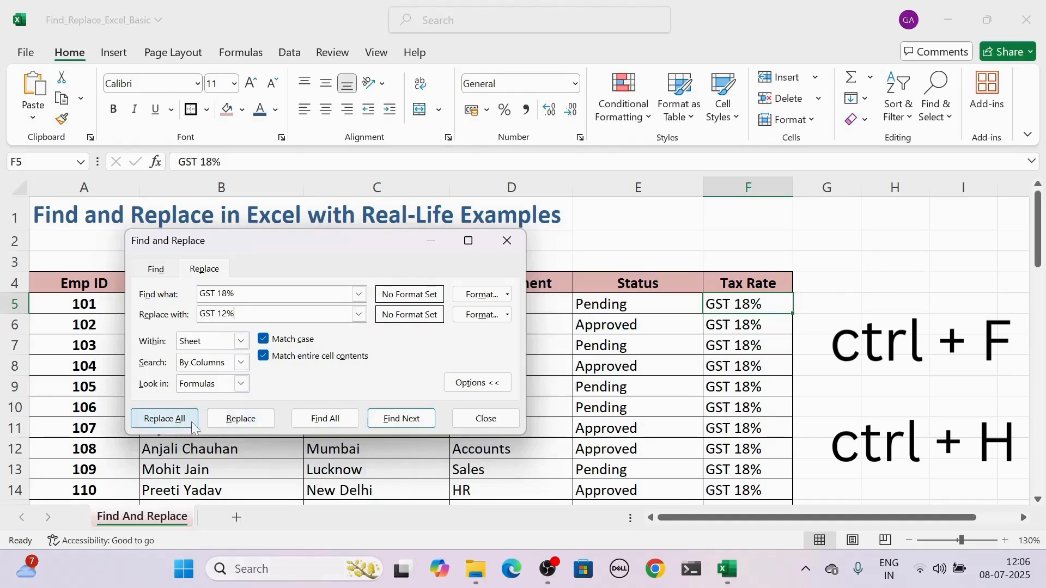
Replace the GST 18% matches in F5 and F6 one at a time, replace all remaining ones together, and close the dialog
{"action": "left_click", "coordinate": [242, 425]}
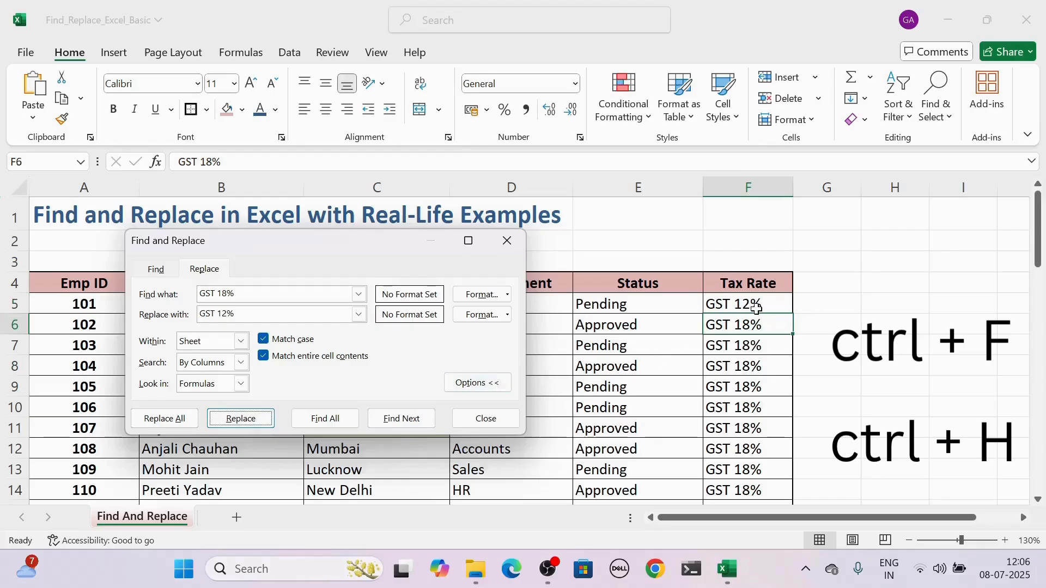
{"action": "left_click", "coordinate": [242, 423]}
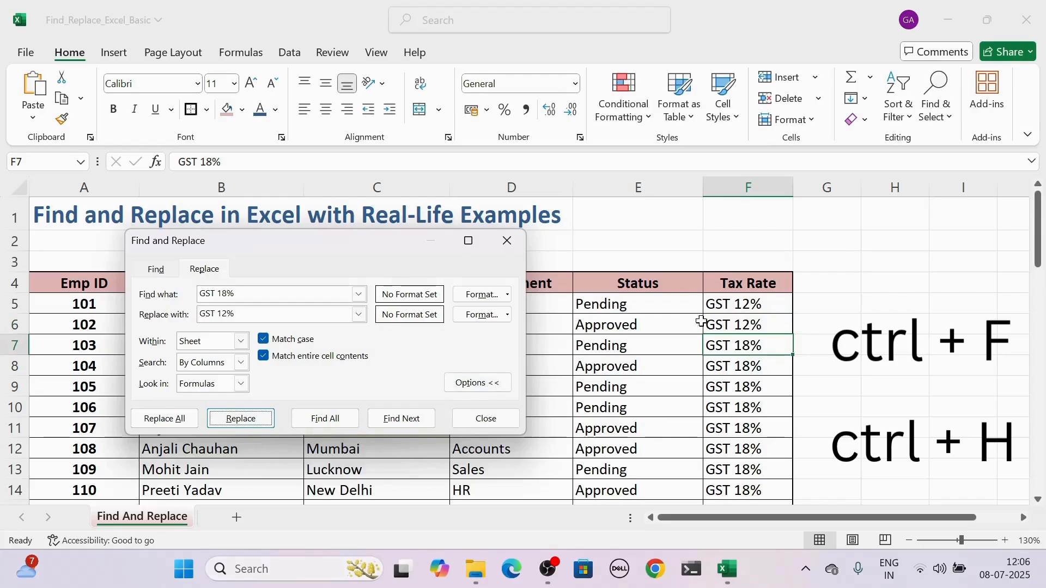
{"action": "left_click", "coordinate": [178, 423]}
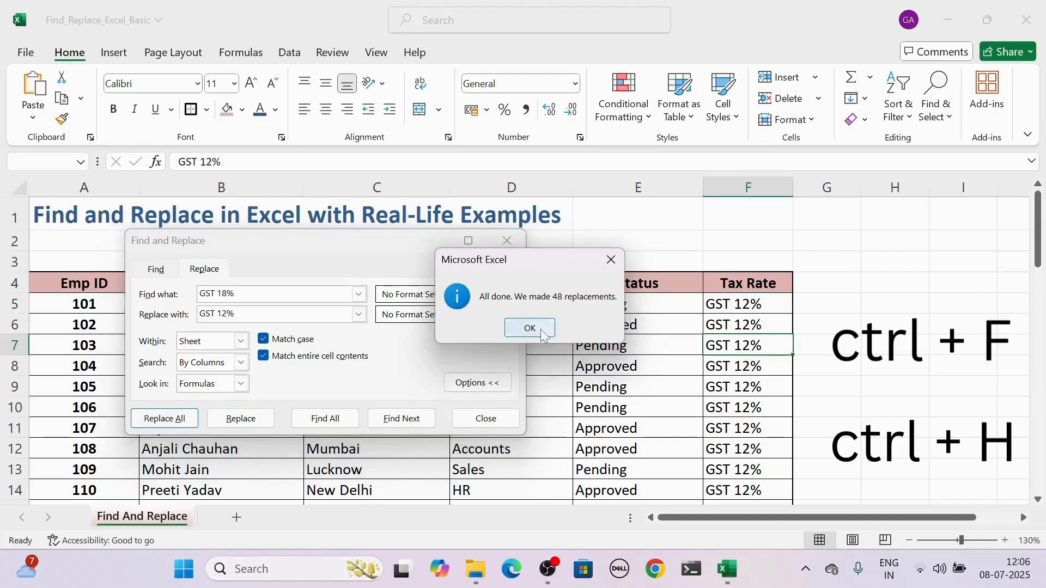
{"action": "left_click", "coordinate": [529, 328]}
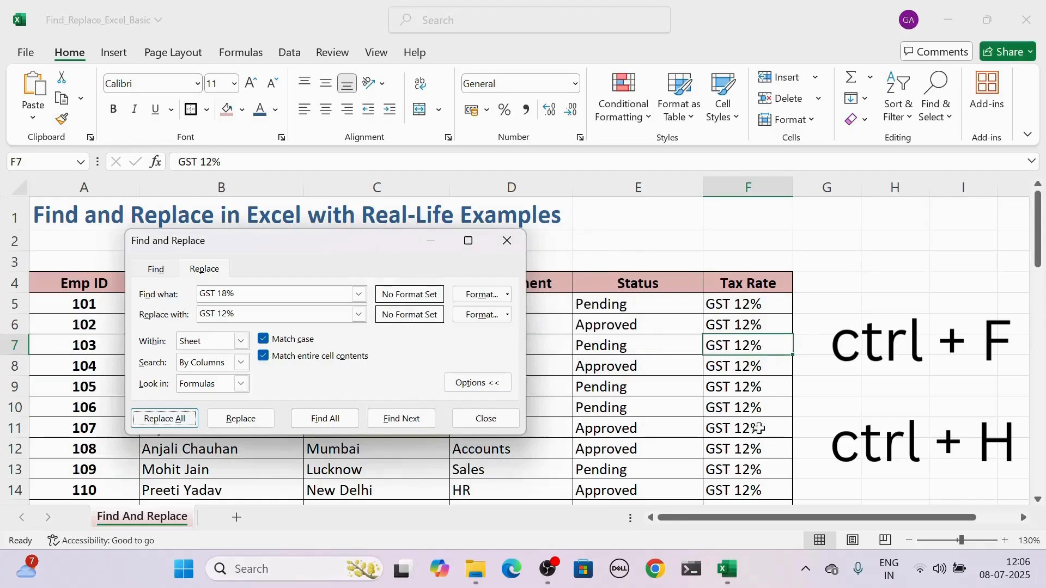
{"action": "left_click_drag", "start_coordinate": [1038, 229], "coordinate": [989, 202]}
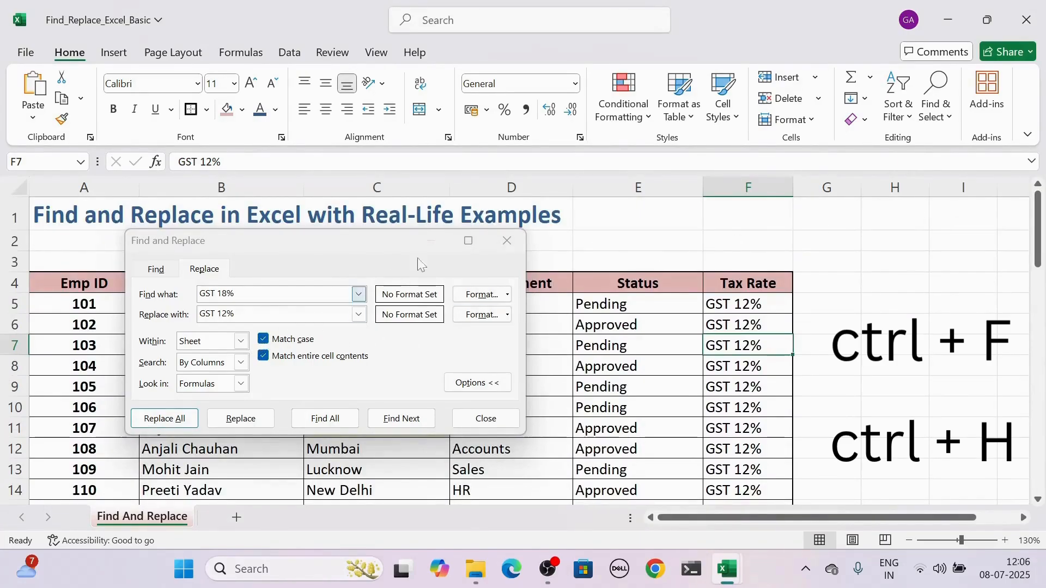
{"action": "left_click", "coordinate": [505, 244]}
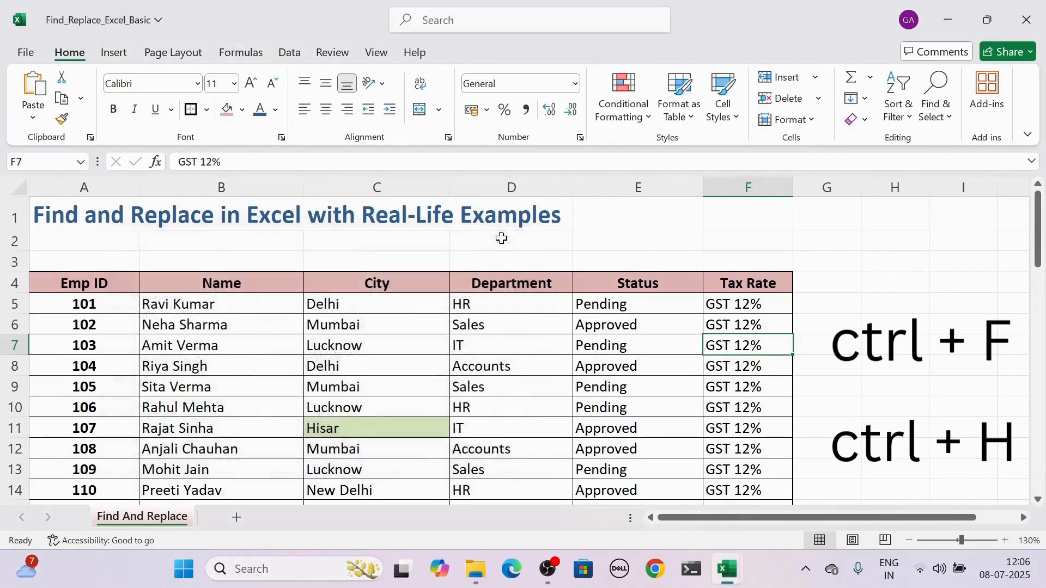
Select the green City cell C11, reopen Find and Replace in Replace mode, and set the search text to Hisar
{"action": "left_click", "coordinate": [371, 435]}
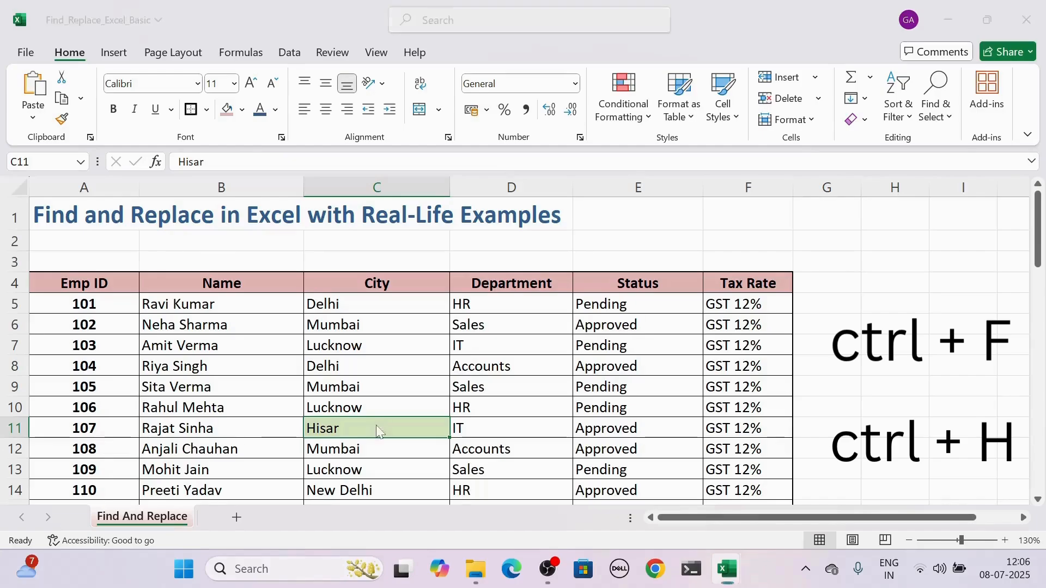
{"action": "key", "text": "ctrl+f"}
{"action": "left_click", "coordinate": [202, 289]}
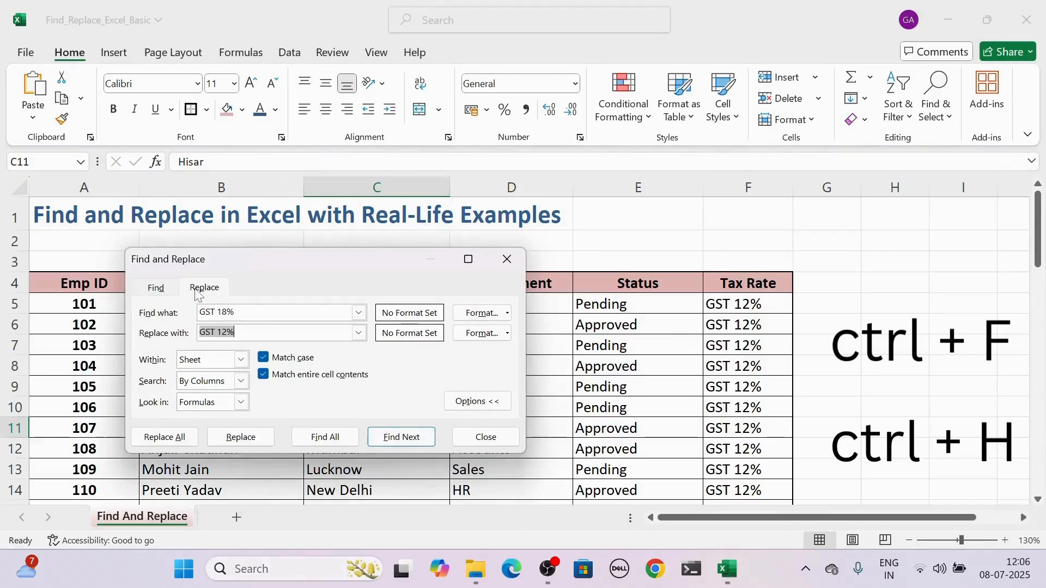
{"action": "left_click_drag", "start_coordinate": [244, 255], "coordinate": [719, 240]}
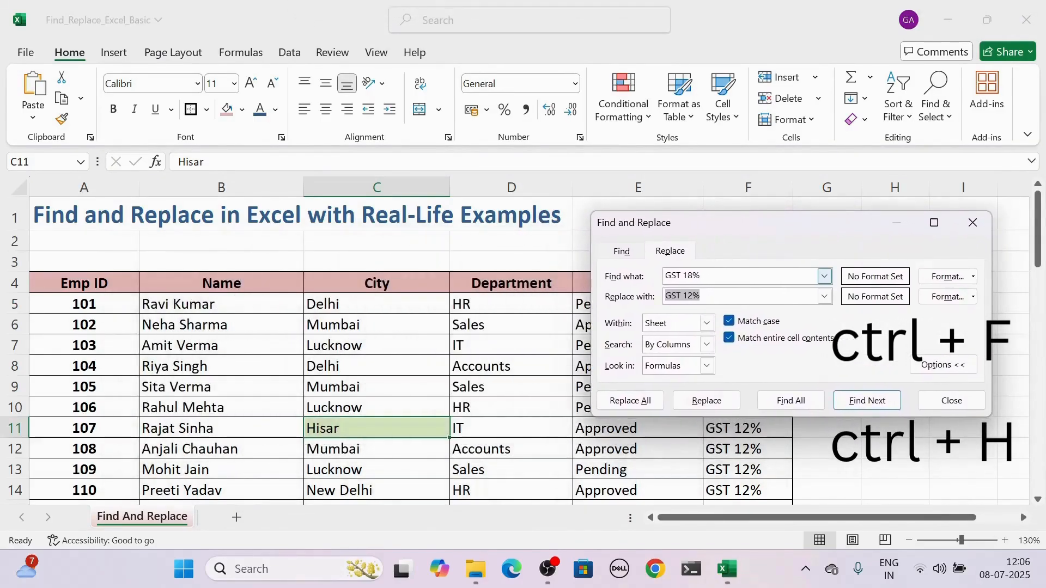
{"action": "key", "text": "ctrl+a"}
{"action": "key", "text": "BackSpace"}
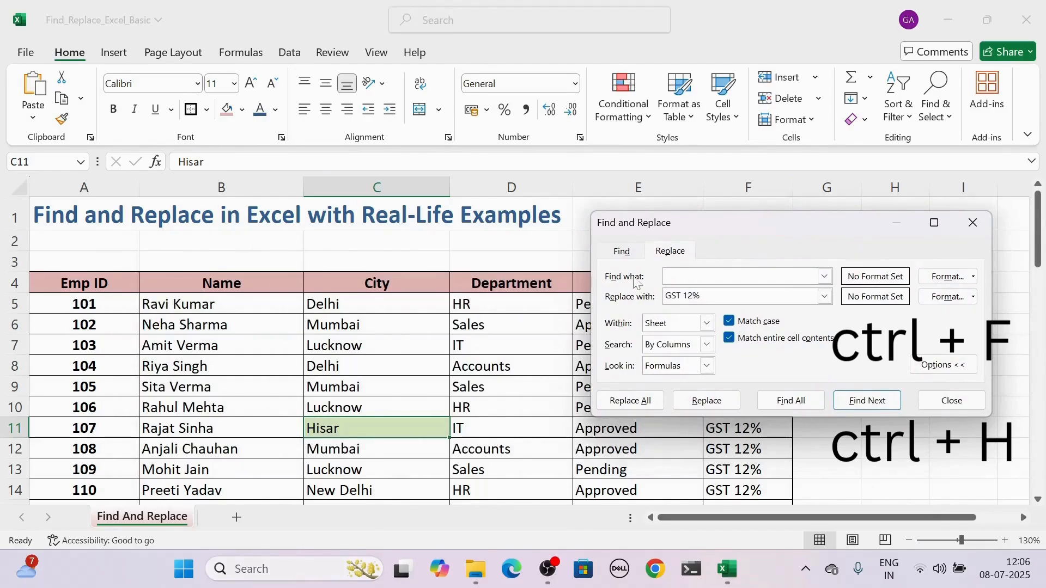
{"action": "type", "text": "hisar"}
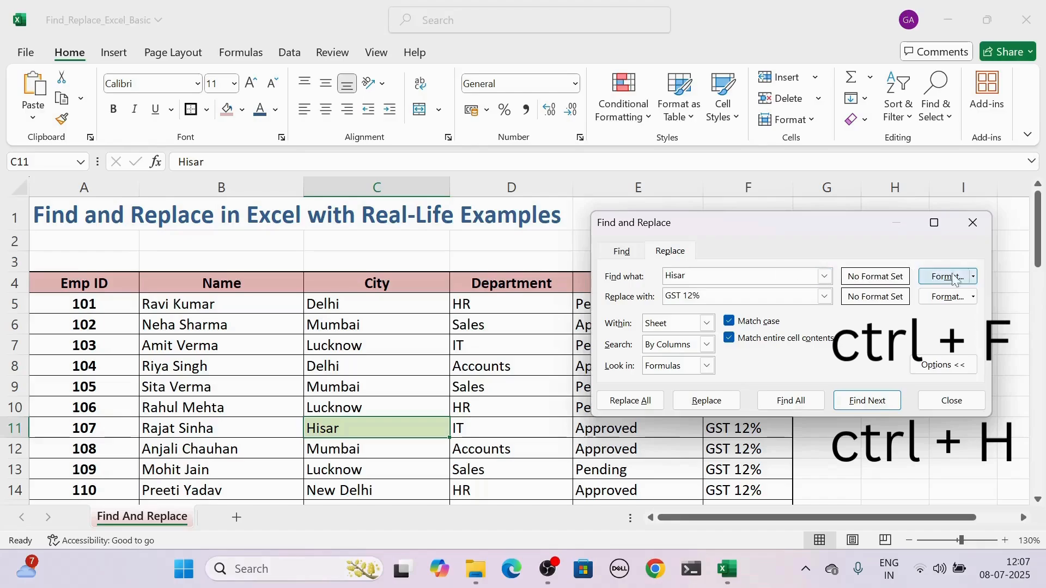
Pick the search format for Hisar from the green cell C11
{"action": "left_click", "coordinate": [974, 277]}
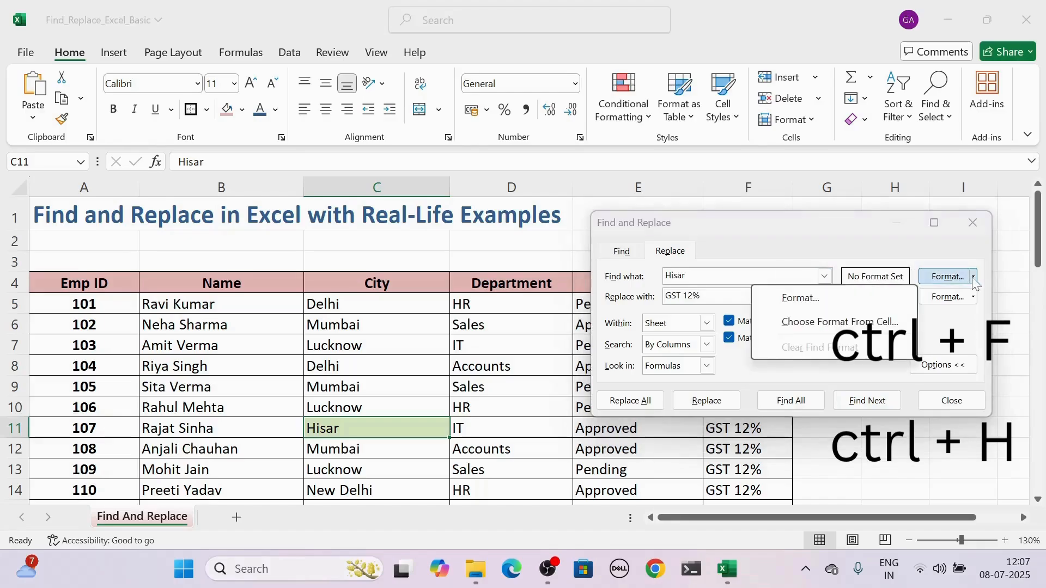
{"action": "left_click", "coordinate": [832, 322]}
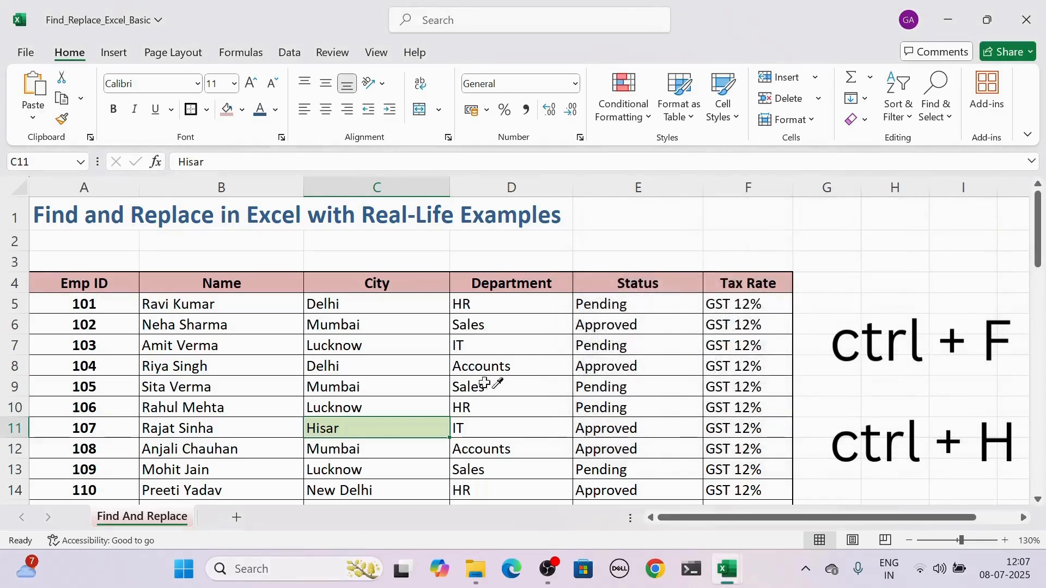
{"action": "left_click", "coordinate": [402, 426]}
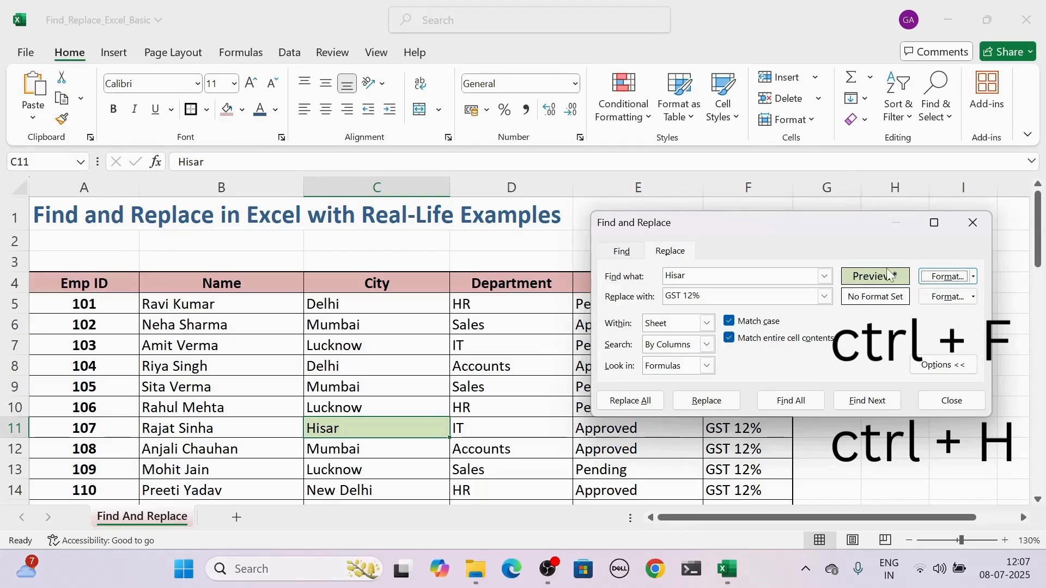
Set the replacement text for Hisar to HSR
{"action": "left_click_drag", "start_coordinate": [703, 297], "coordinate": [633, 294]}
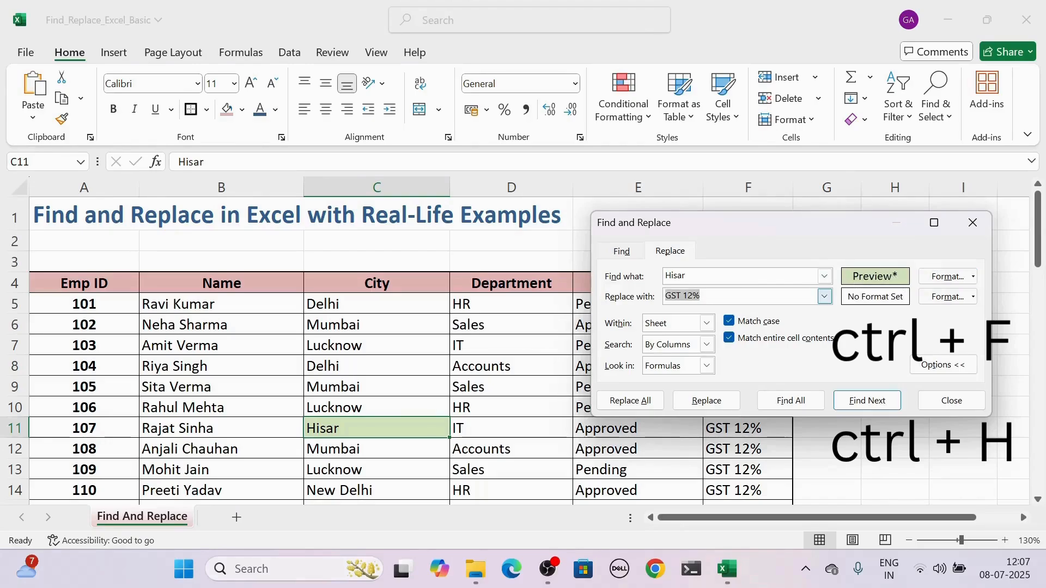
{"action": "key", "text": "BackSpace"}
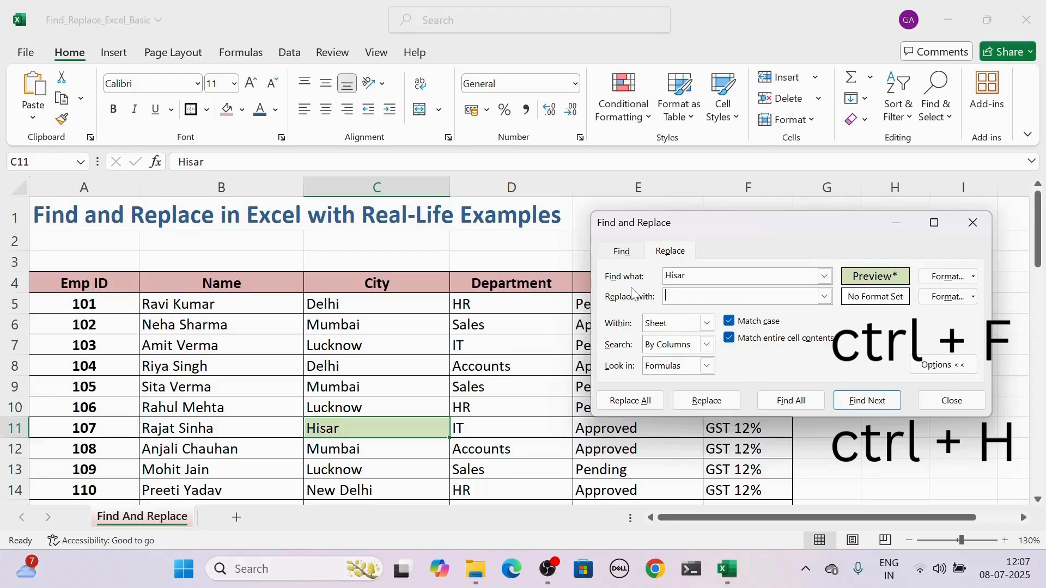
{"action": "type", "text": "HSR"}
Give the replacement format a light red fill, Bold font style and Text number category, and replace all formatted Hisar matches
{"action": "left_click", "coordinate": [971, 298]}
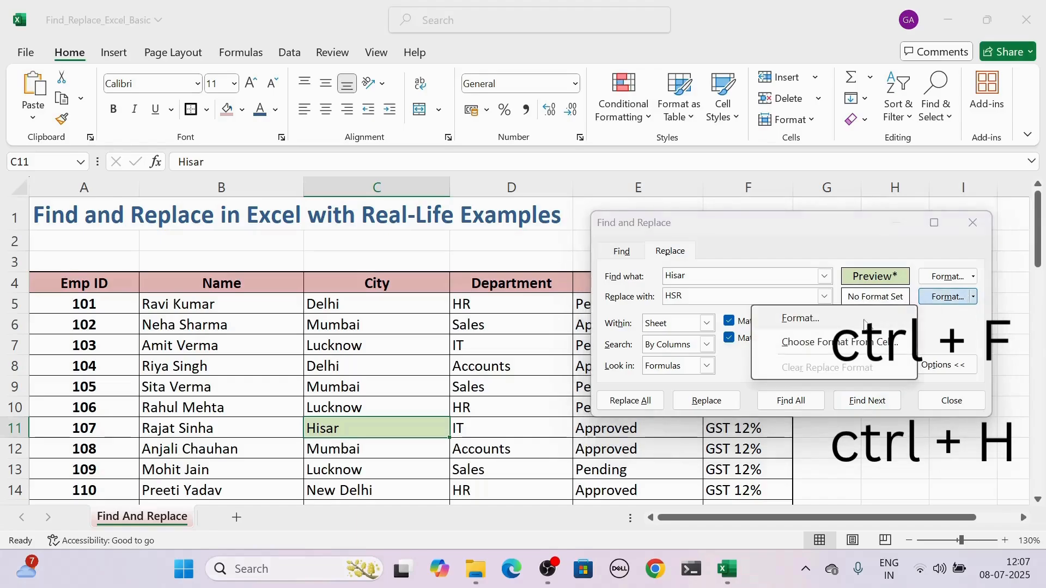
{"action": "left_click", "coordinate": [812, 323]}
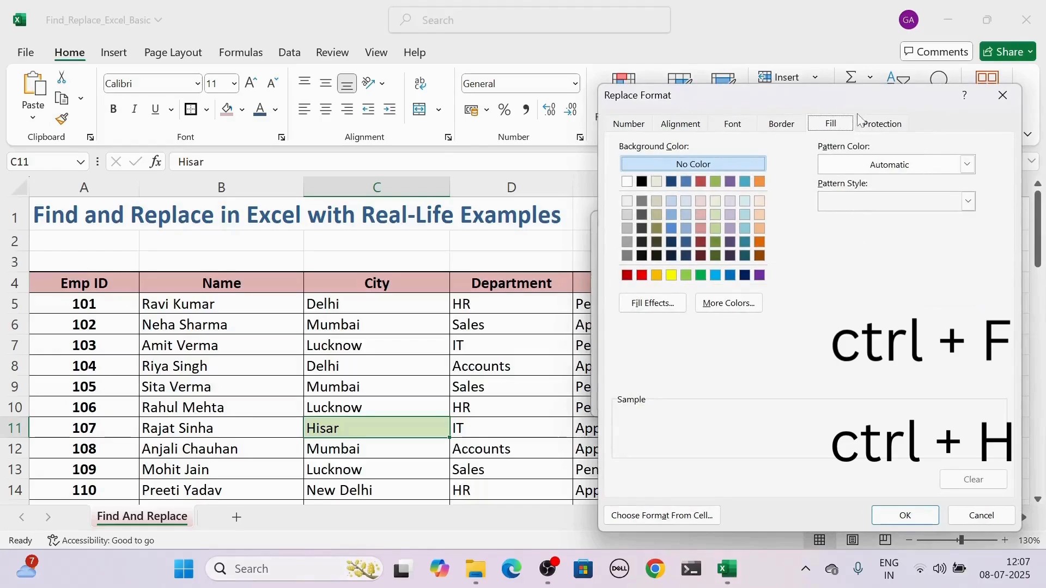
{"action": "left_click", "coordinate": [699, 216]}
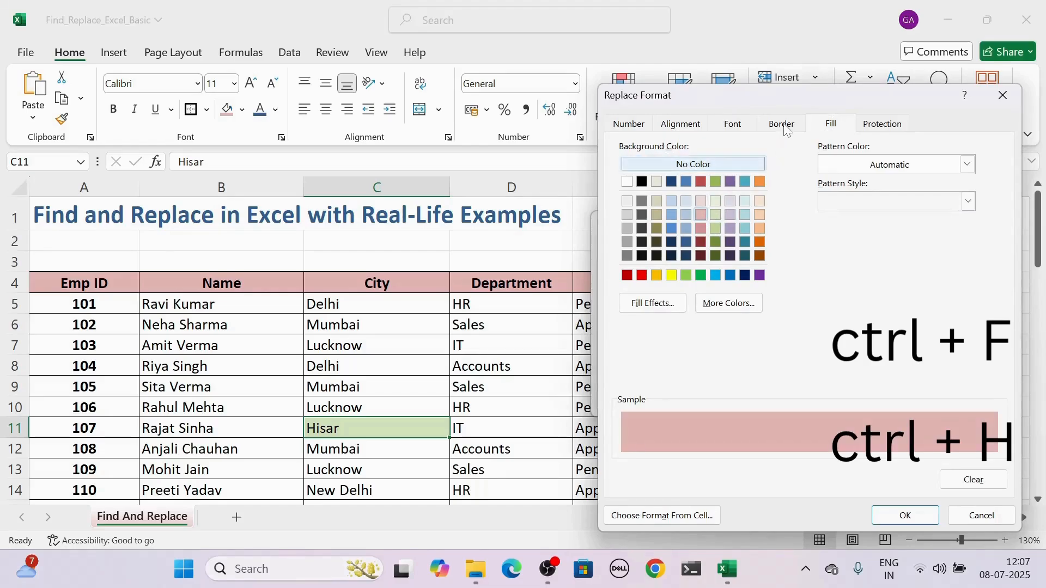
{"action": "left_click", "coordinate": [745, 128]}
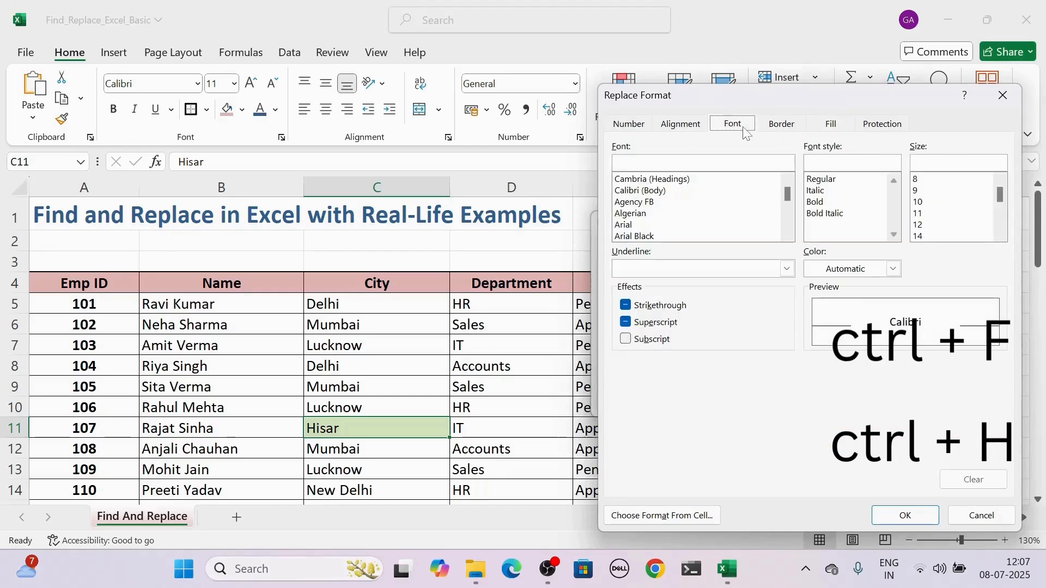
{"action": "left_click", "coordinate": [816, 203]}
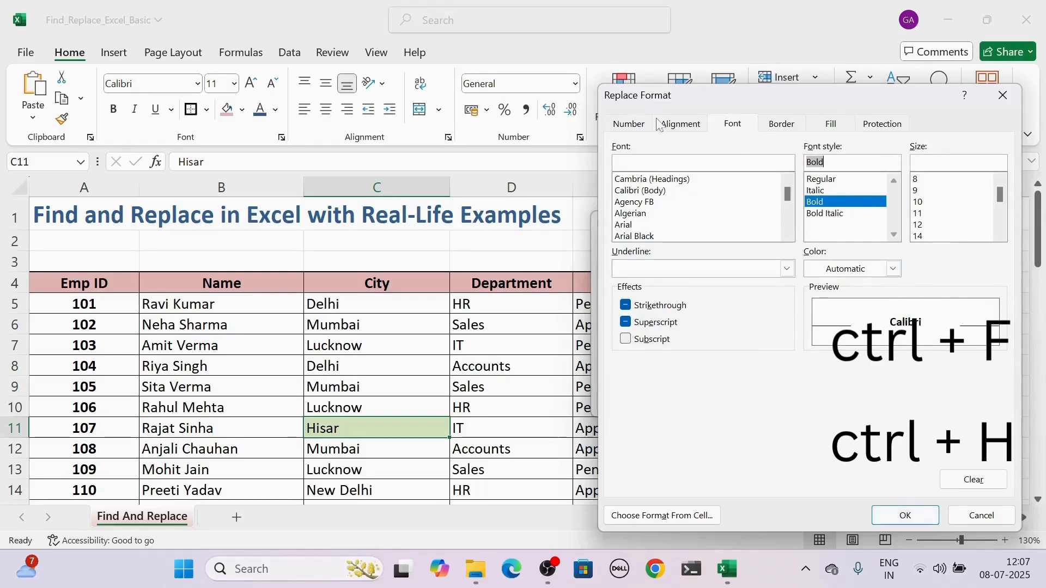
{"action": "left_click", "coordinate": [650, 124]}
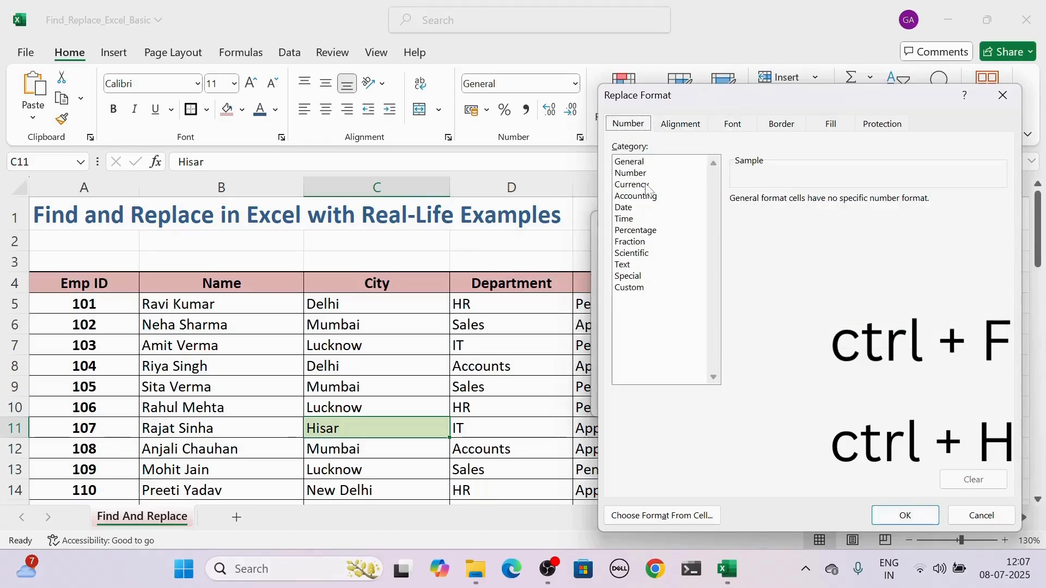
{"action": "left_click", "coordinate": [627, 266]}
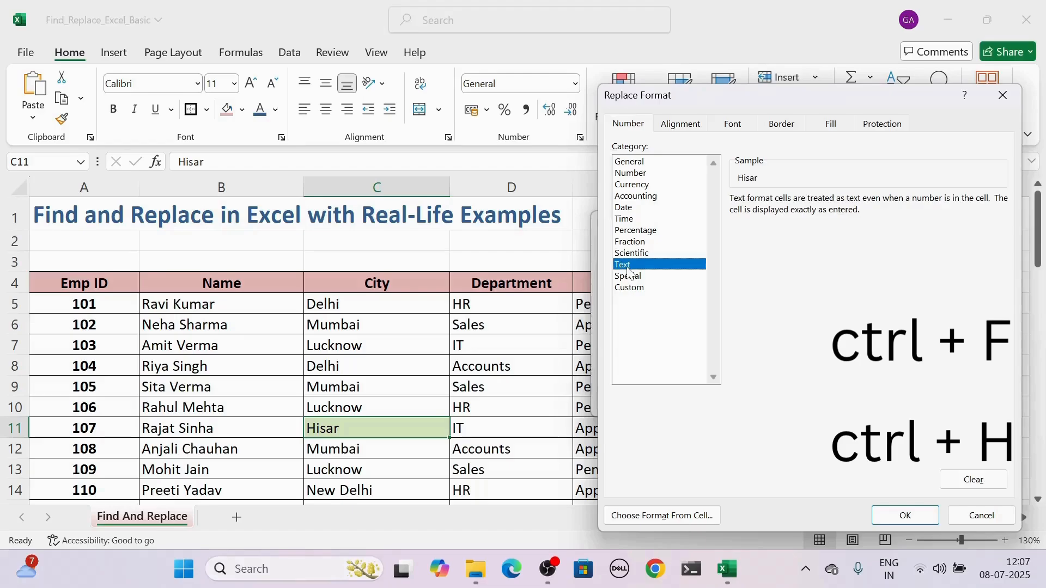
{"action": "left_click", "coordinate": [906, 514]}
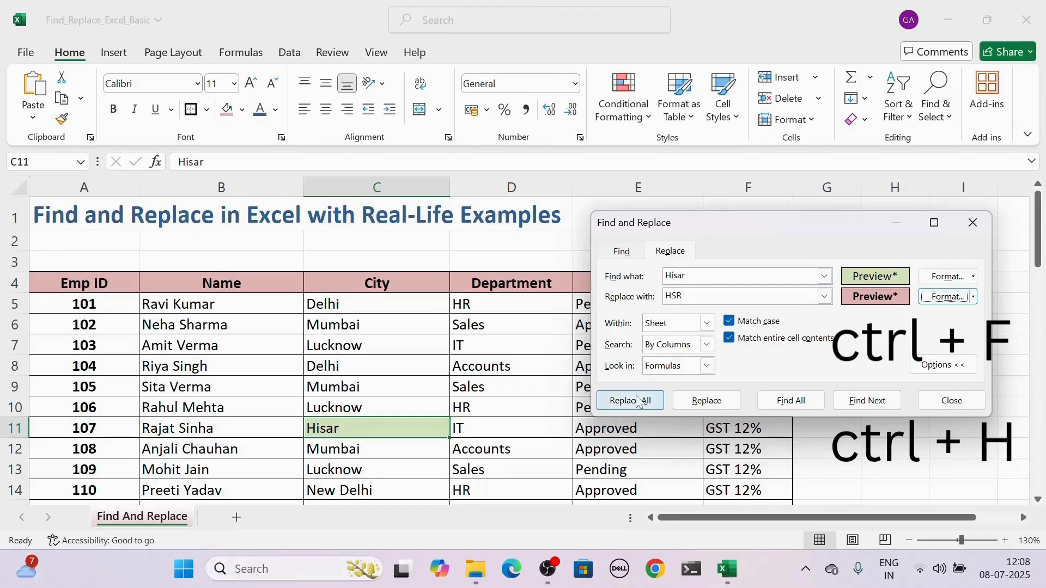
{"action": "left_click", "coordinate": [638, 402]}
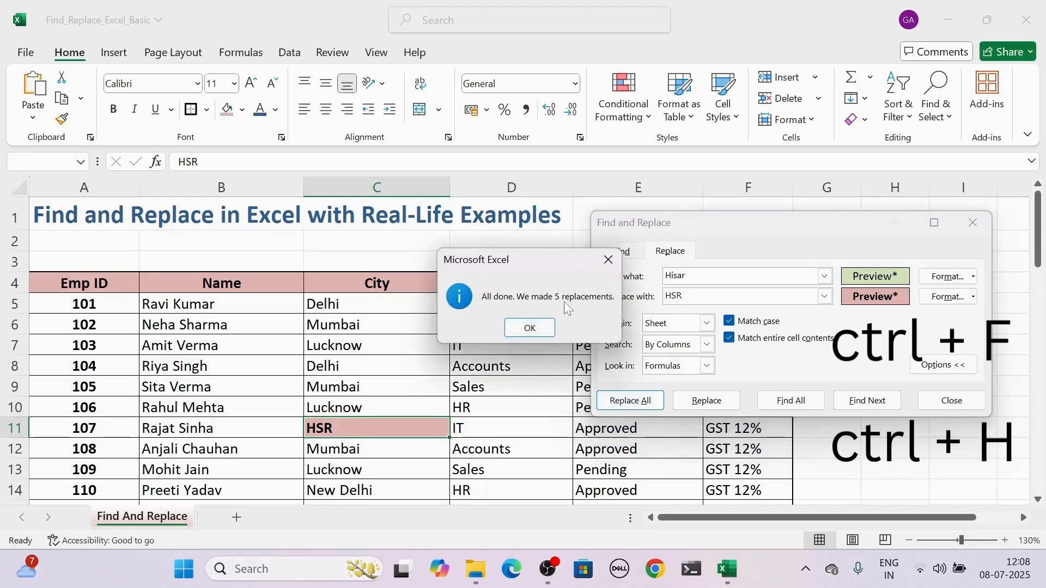
Dismiss the replacement summary and review the HSR cells down the City column
{"action": "left_click", "coordinate": [537, 325]}
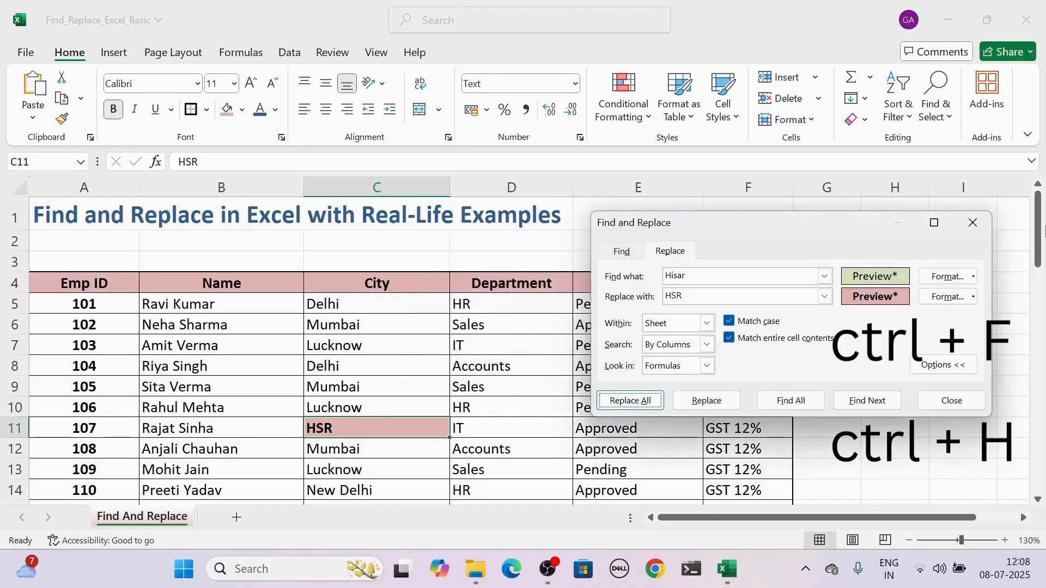
{"action": "left_click_drag", "start_coordinate": [1042, 229], "coordinate": [1040, 365]}
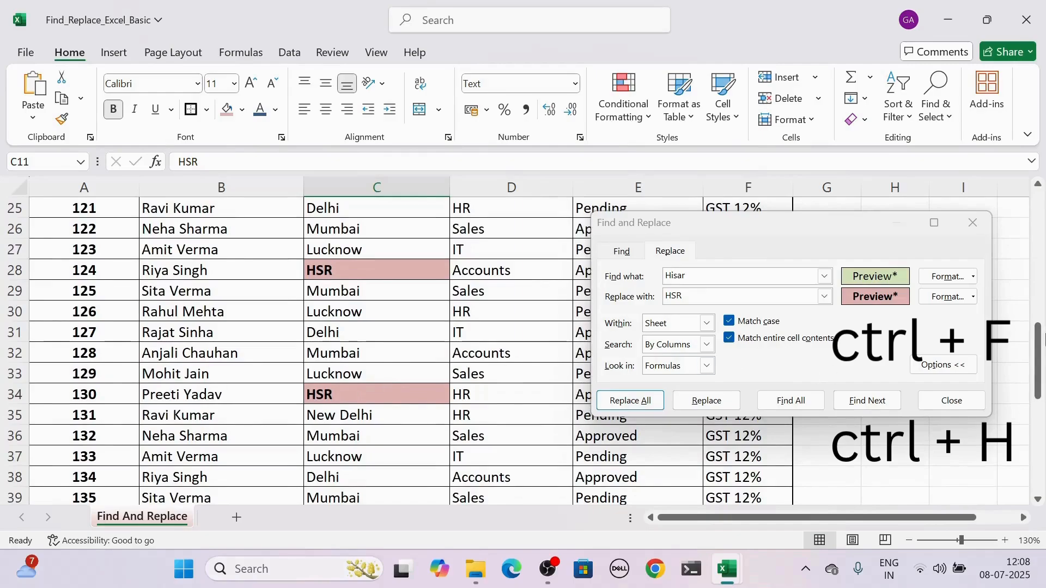
{"action": "left_click_drag", "start_coordinate": [1037, 342], "coordinate": [1035, 183]}
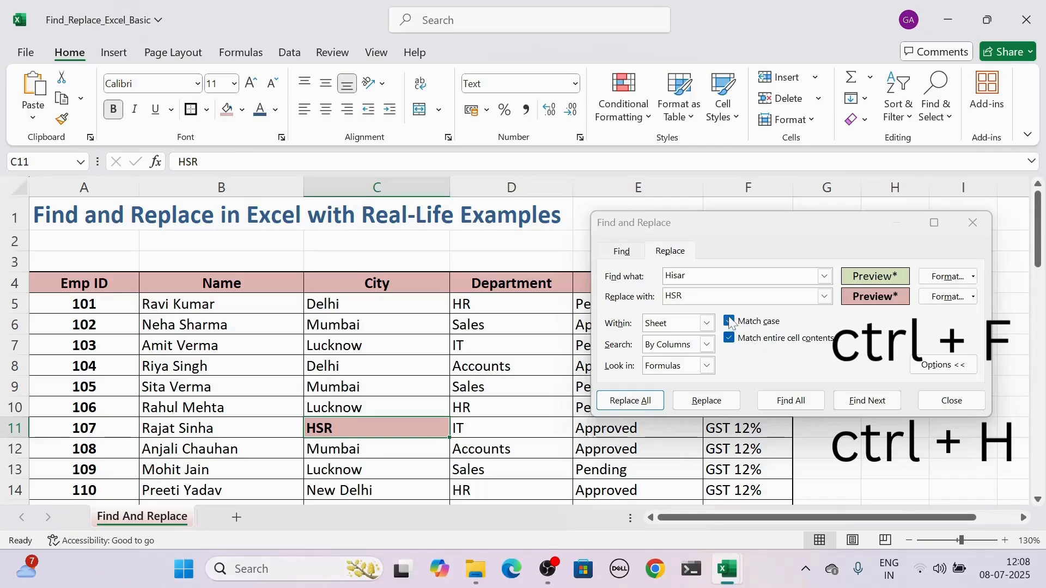
Set the search text to Delhi and the replacement text to DL, and clear the search format
{"action": "left_click", "coordinate": [686, 276]}
{"action": "key", "text": "ctrl+a"}
{"action": "key", "text": "BackSpace"}
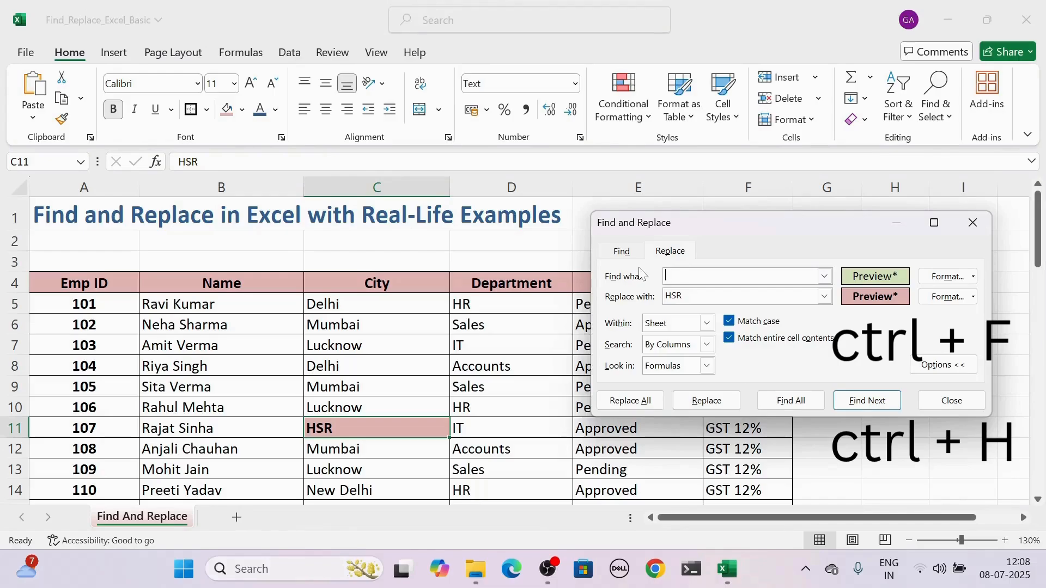
{"action": "type", "text": "Delhi"}
{"action": "key", "text": "BackSpace"}
{"action": "key", "text": "BackSpace"}
{"action": "type", "text": "DL"}
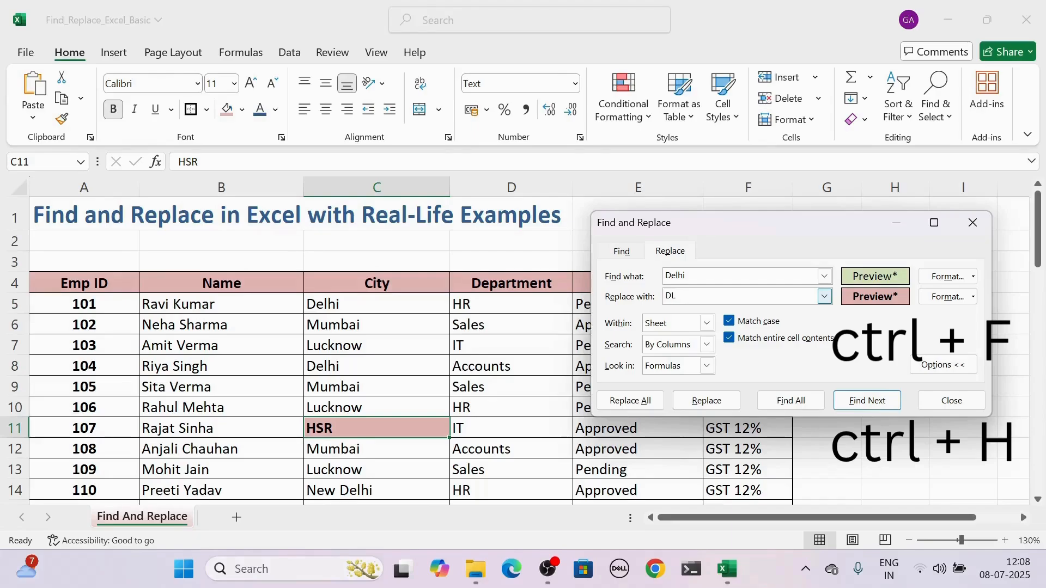
{"action": "left_click", "coordinate": [973, 277]}
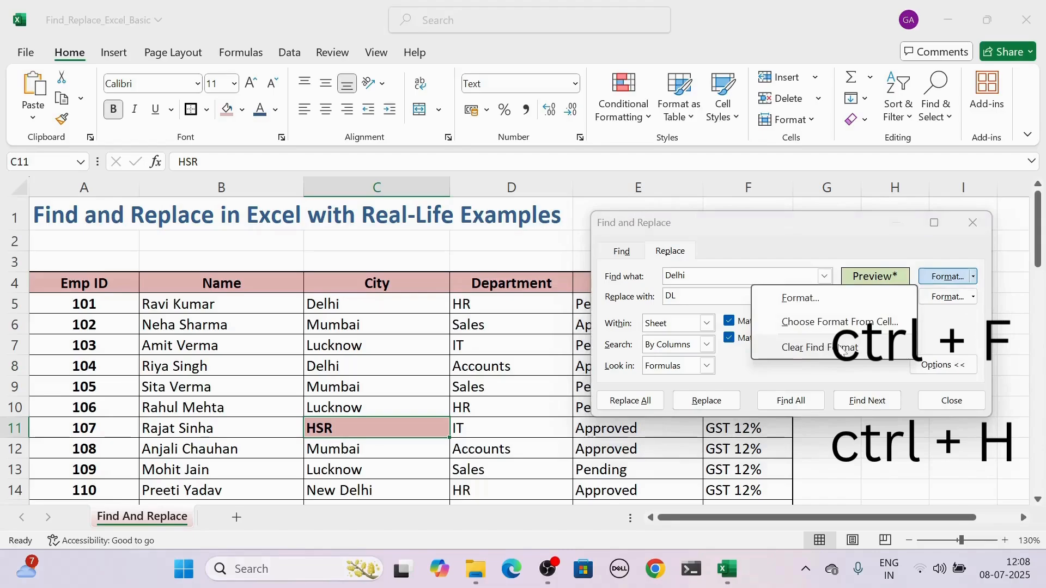
{"action": "left_click", "coordinate": [843, 349]}
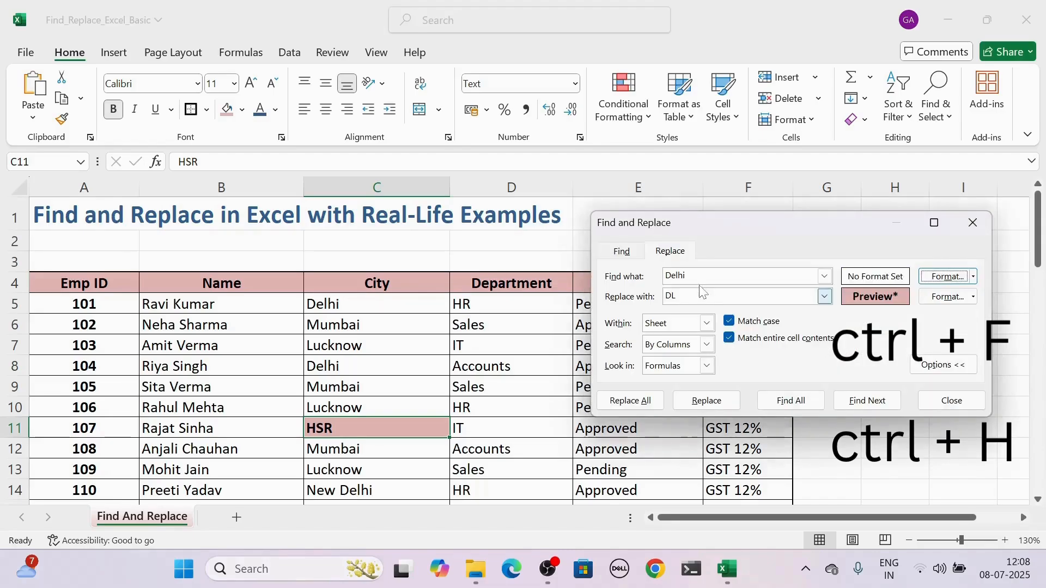
Turn off Match case and Match entire cell contents, and replace all occurrences of Delhi with DL
{"action": "left_click", "coordinate": [729, 321]}
{"action": "left_click", "coordinate": [730, 340]}
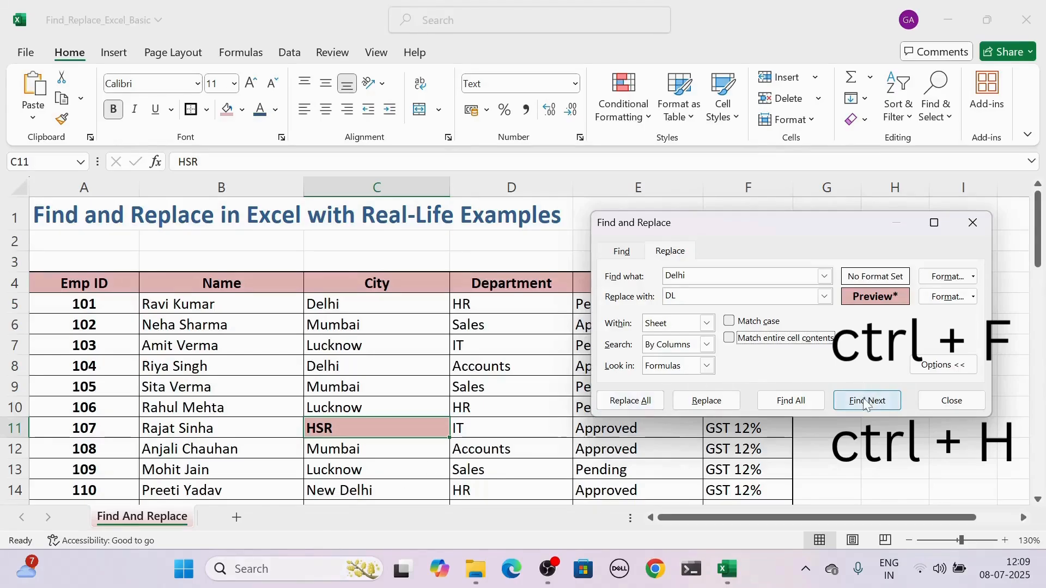
{"action": "left_click", "coordinate": [656, 404]}
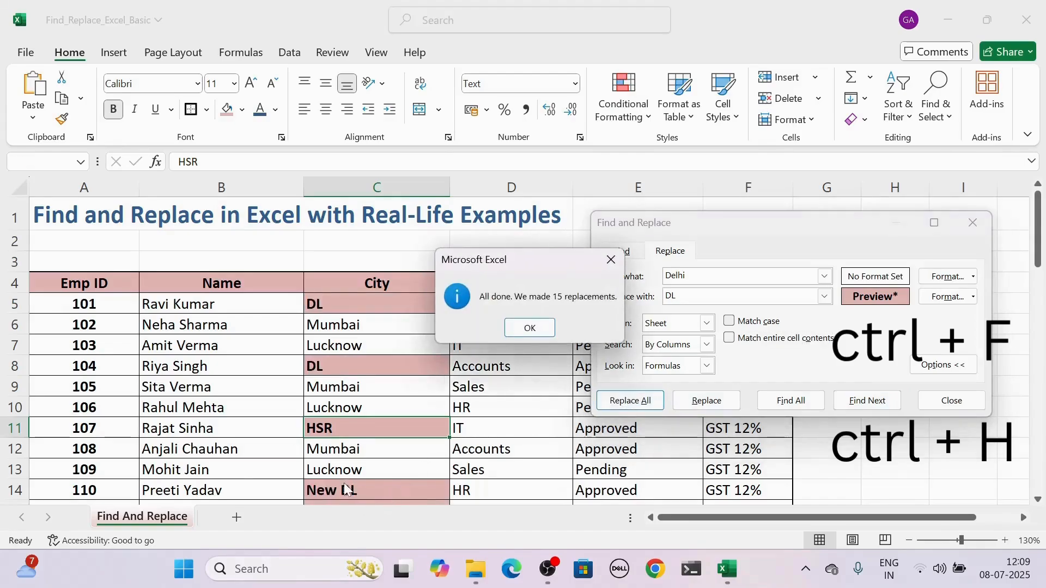
{"action": "left_click", "coordinate": [528, 328]}
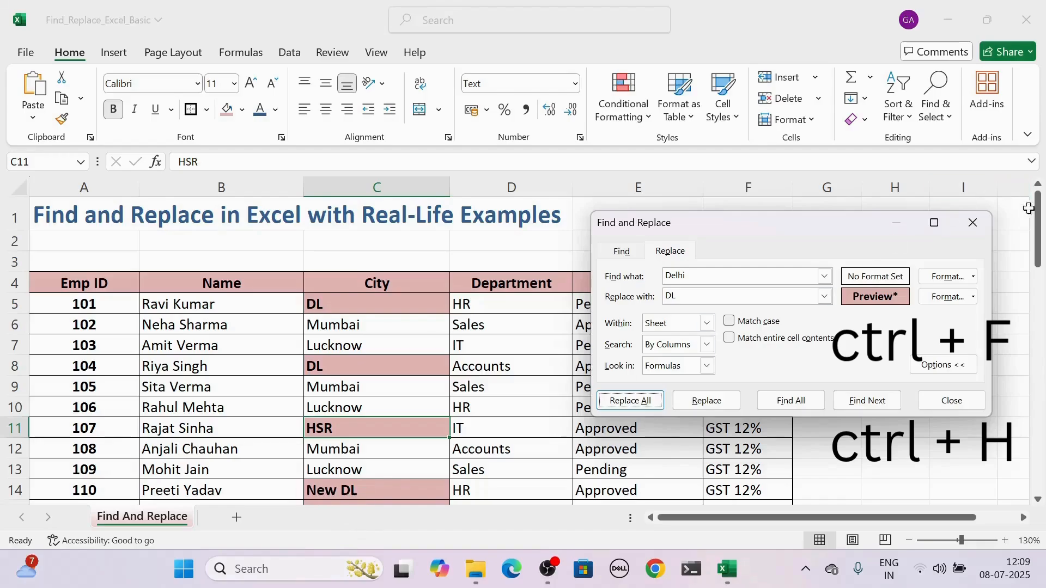
Turn on Match entire cell contents, close Find and Replace, and undo the last Delhi replacement
{"action": "left_click", "coordinate": [730, 338]}
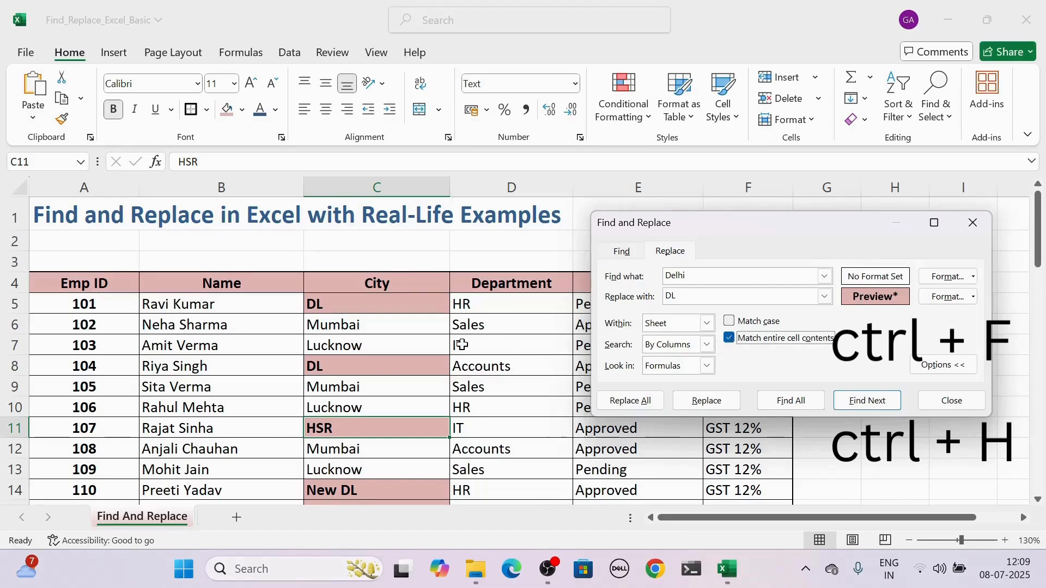
{"action": "left_click", "coordinate": [973, 223]}
{"action": "key", "text": "ctrl+z"}
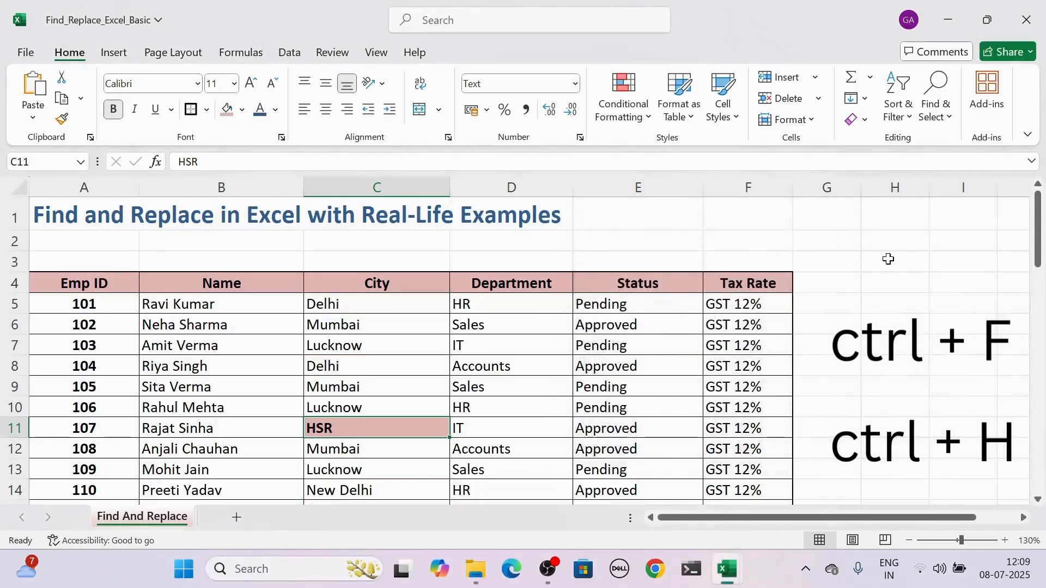
From City cell C5, reopen the replace dialog, turn on Match case, and replace all whole-cell Delhi entries with DL
{"action": "left_click", "coordinate": [339, 305]}
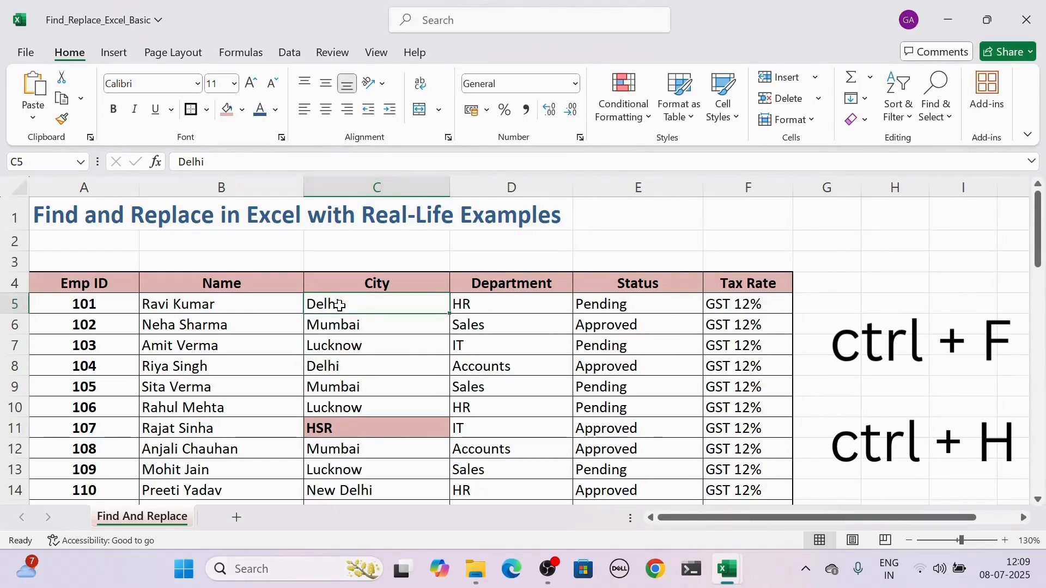
{"action": "key", "text": "ctrl+h"}
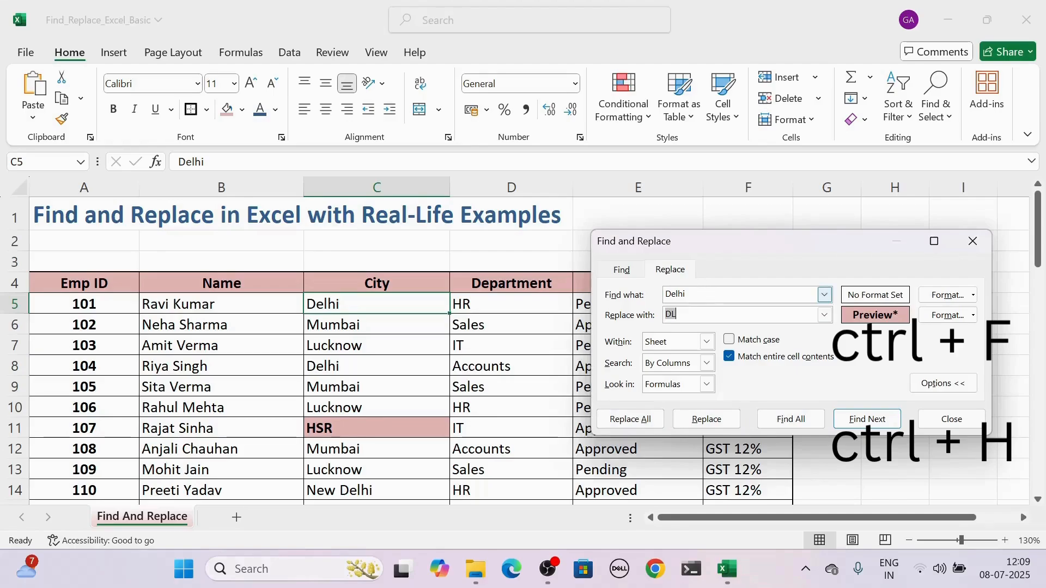
{"action": "left_click", "coordinate": [730, 340]}
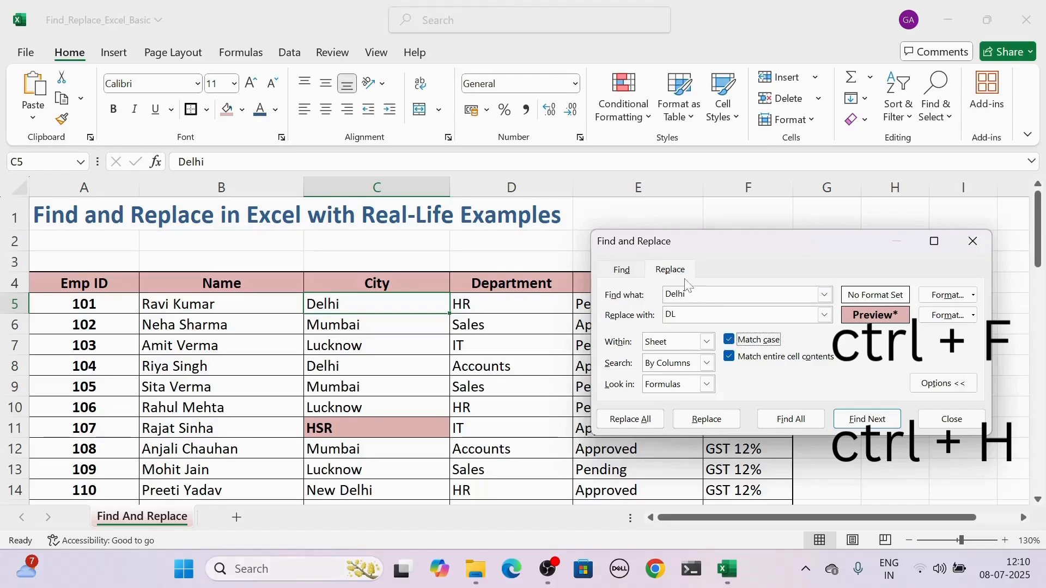
{"action": "left_click", "coordinate": [628, 425]}
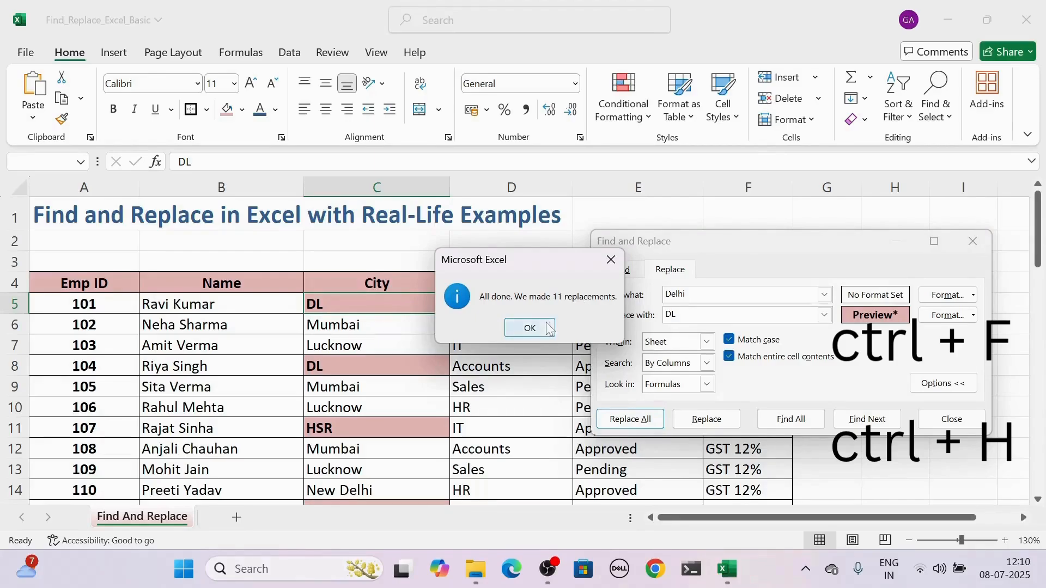
{"action": "left_click", "coordinate": [529, 328]}
{"action": "left_click_drag", "start_coordinate": [1038, 243], "coordinate": [1037, 272]}
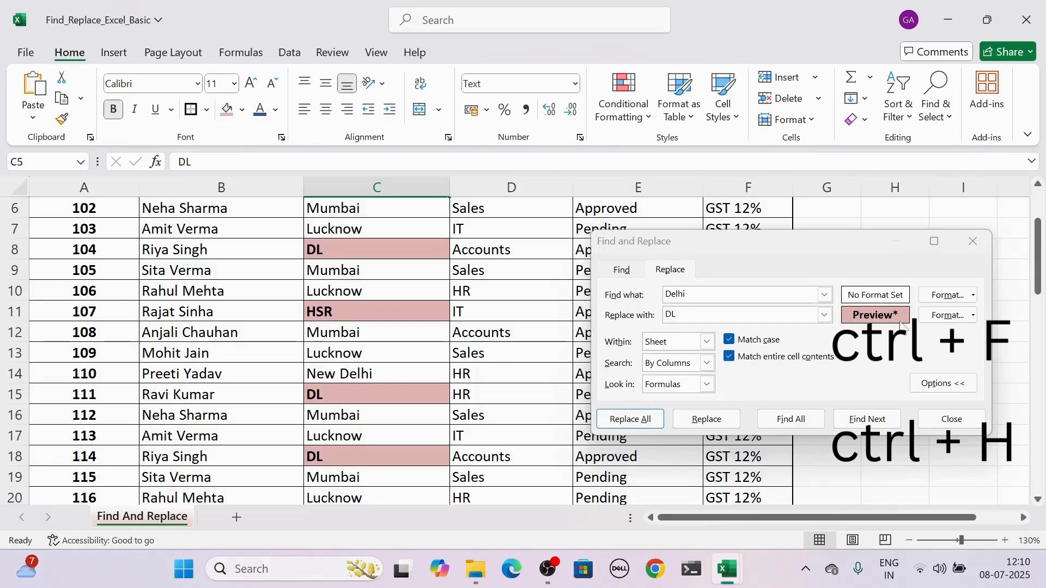
Close Find and Replace and undo the whole-cell replacement of Delhi with DL
{"action": "left_click", "coordinate": [973, 315]}
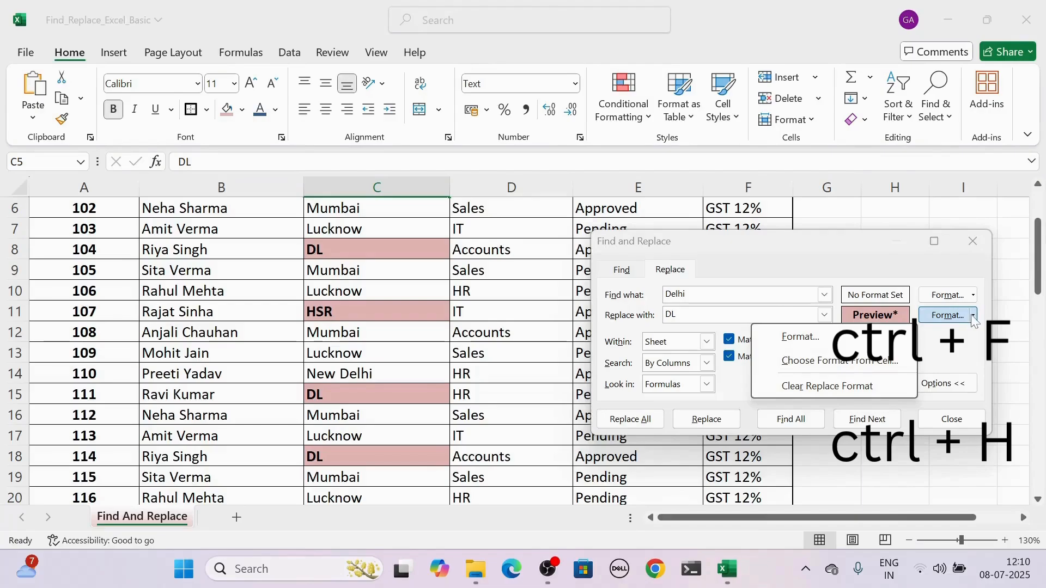
{"action": "left_click", "coordinate": [973, 240]}
{"action": "left_click", "coordinate": [973, 241]}
{"action": "key", "text": "ctrl+z"}
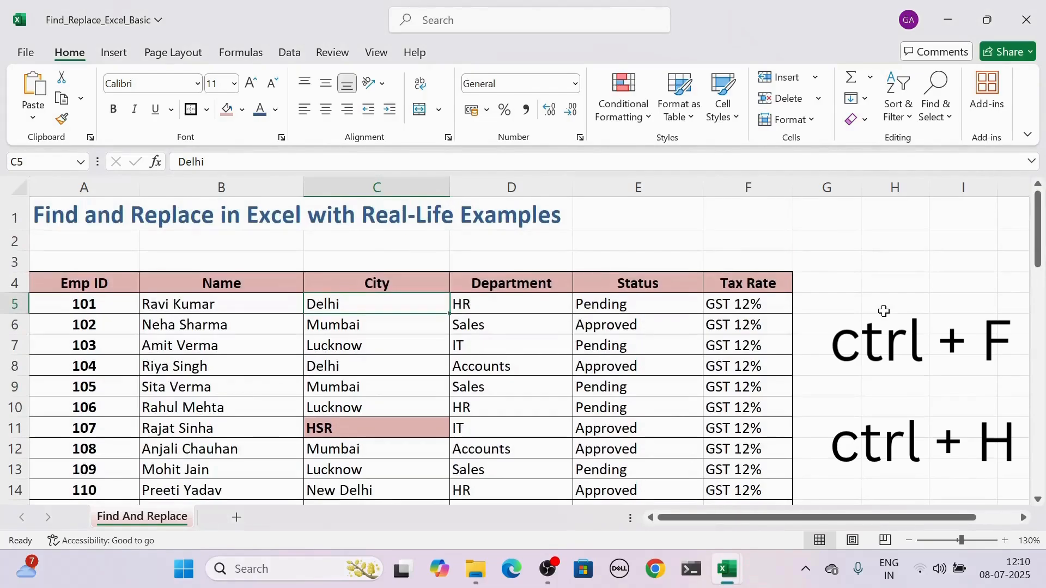
Reopen Find and Replace in Replace mode, pick the replacement format from title cell A1, and clear it
{"action": "key", "text": "ctrl+f"}
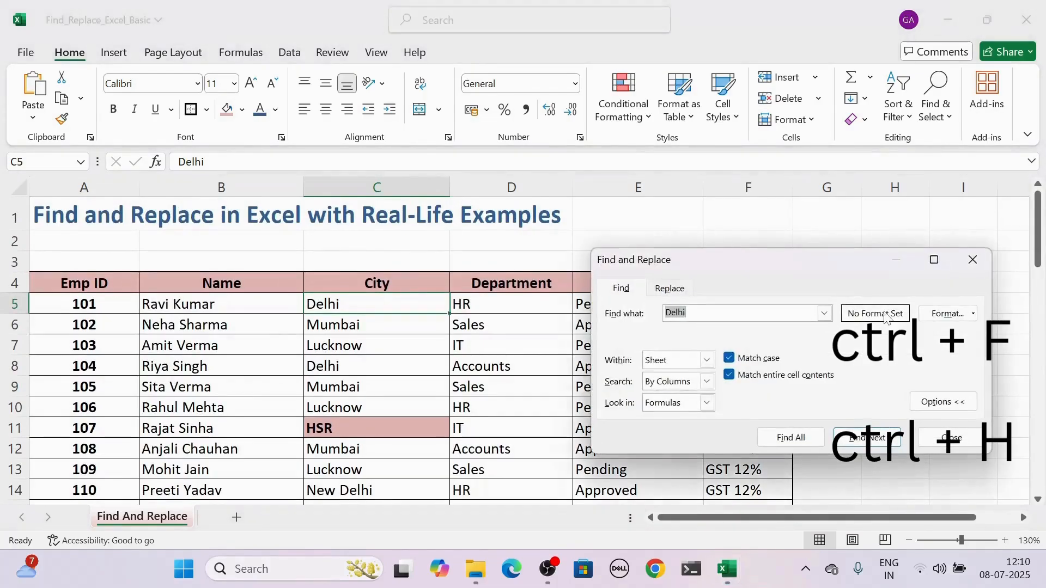
{"action": "left_click", "coordinate": [671, 288]}
{"action": "left_click", "coordinate": [973, 333]}
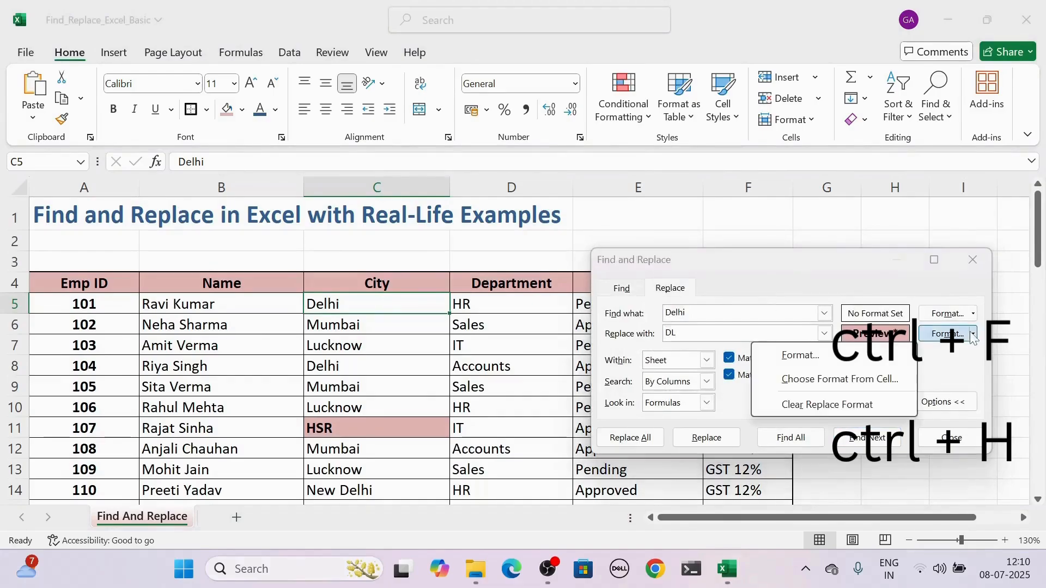
{"action": "left_click", "coordinate": [829, 376]}
{"action": "left_click", "coordinate": [85, 216]}
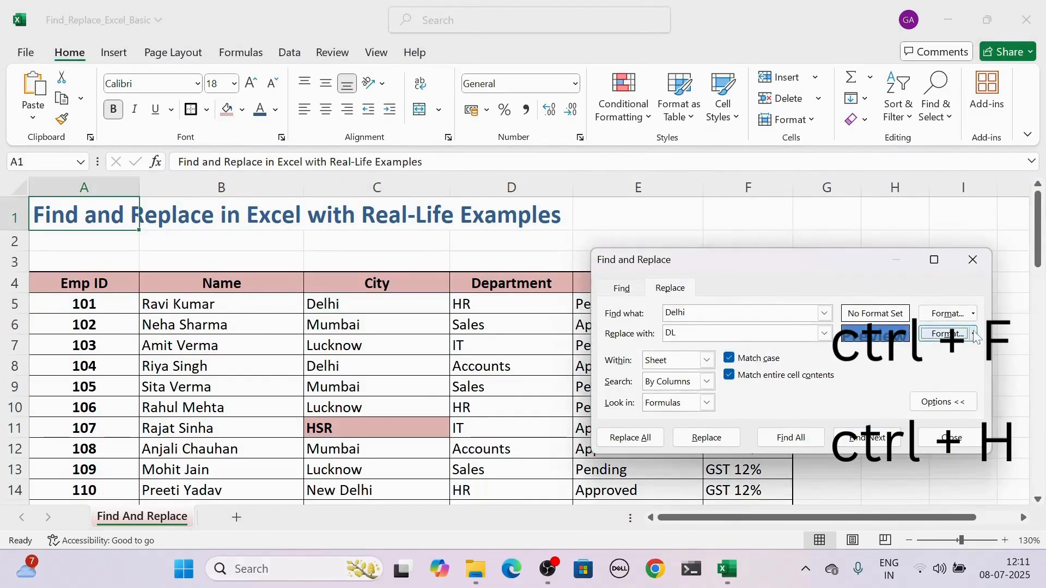
{"action": "left_click", "coordinate": [974, 333]}
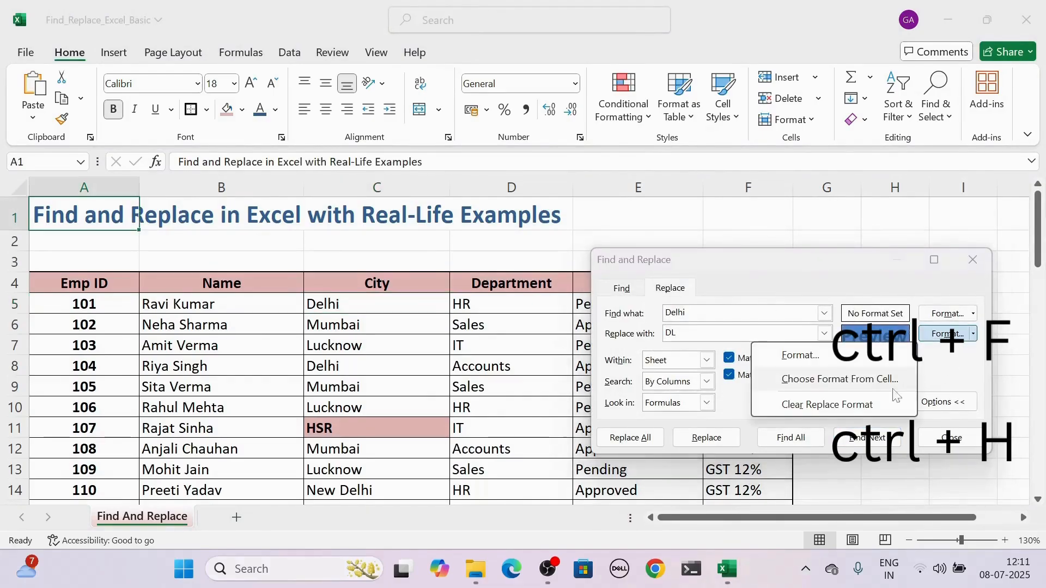
{"action": "left_click", "coordinate": [822, 403]}
Give the replacement format a light blue fill, replace all whole-cell Delhi entries with DL, and close Find and Replace
{"action": "left_click", "coordinate": [974, 334]}
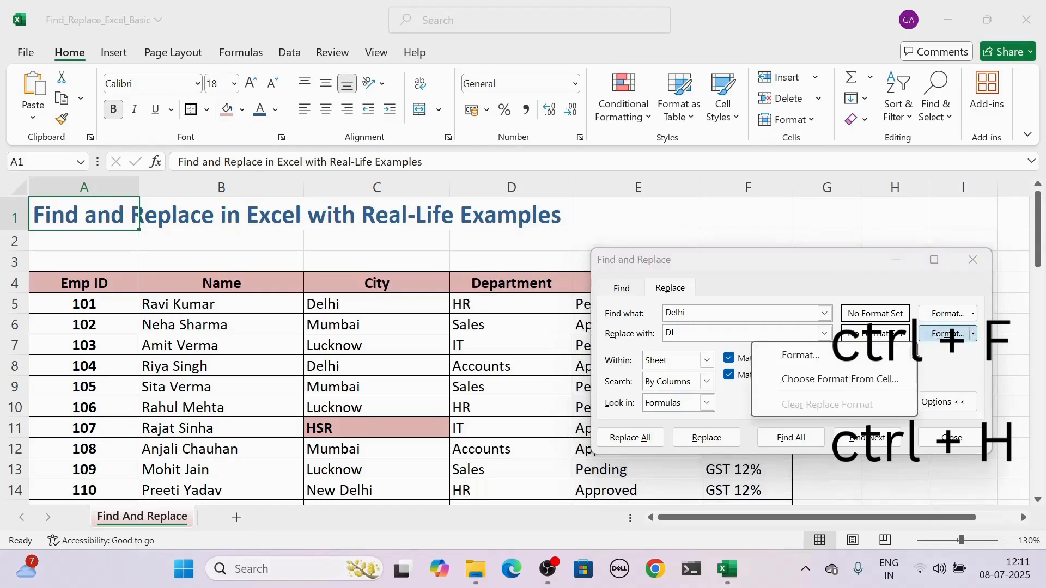
{"action": "left_click", "coordinate": [839, 354]}
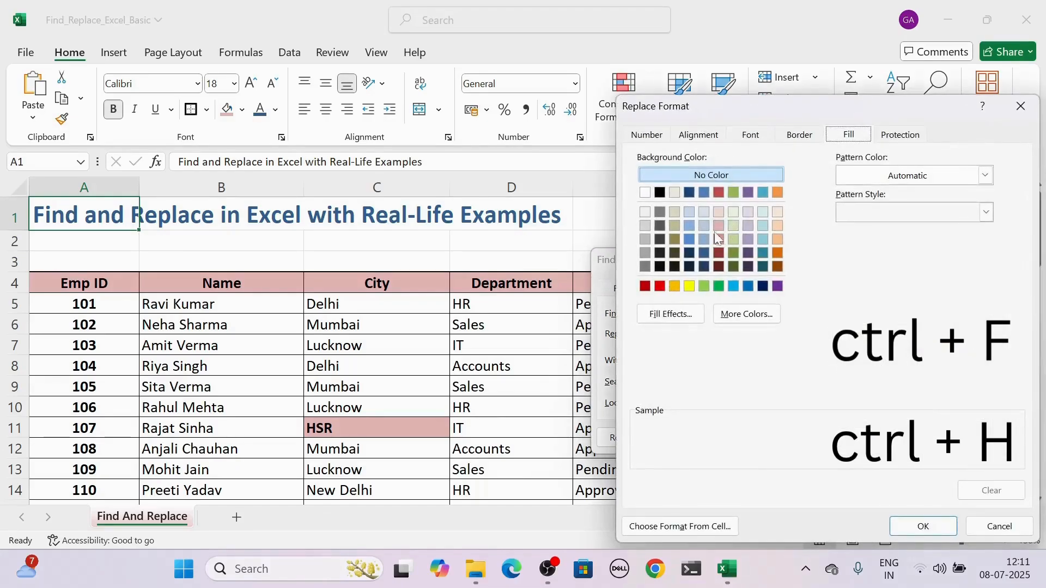
{"action": "left_click", "coordinate": [704, 227]}
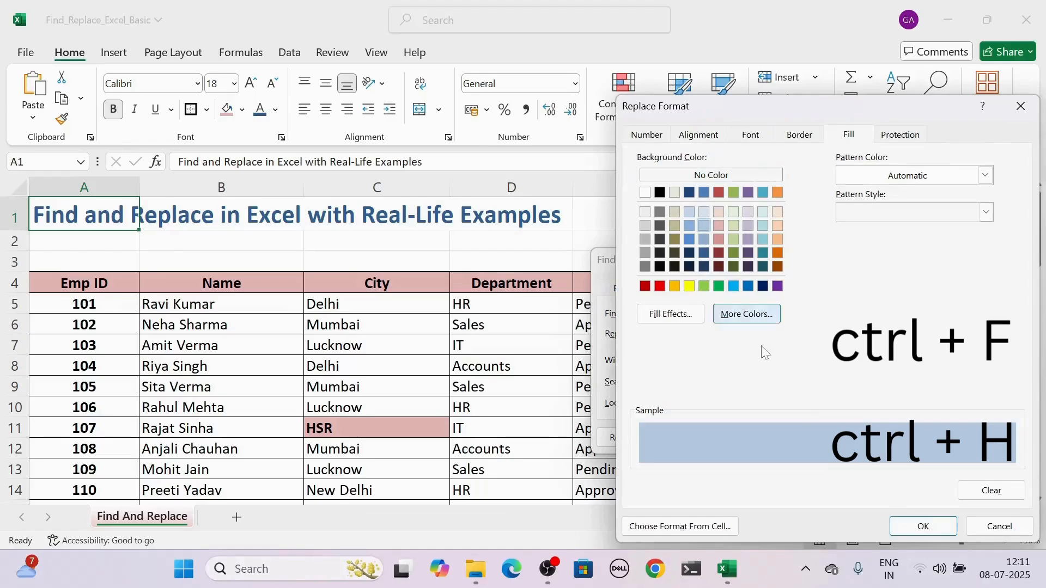
{"action": "left_click", "coordinate": [923, 529]}
{"action": "left_click", "coordinate": [622, 447]}
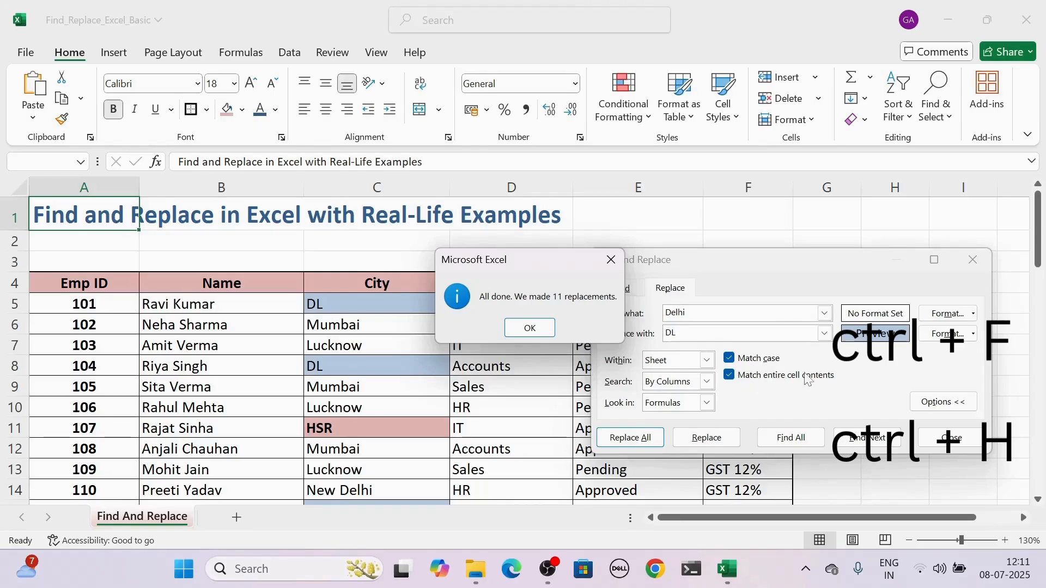
{"action": "left_click", "coordinate": [547, 328]}
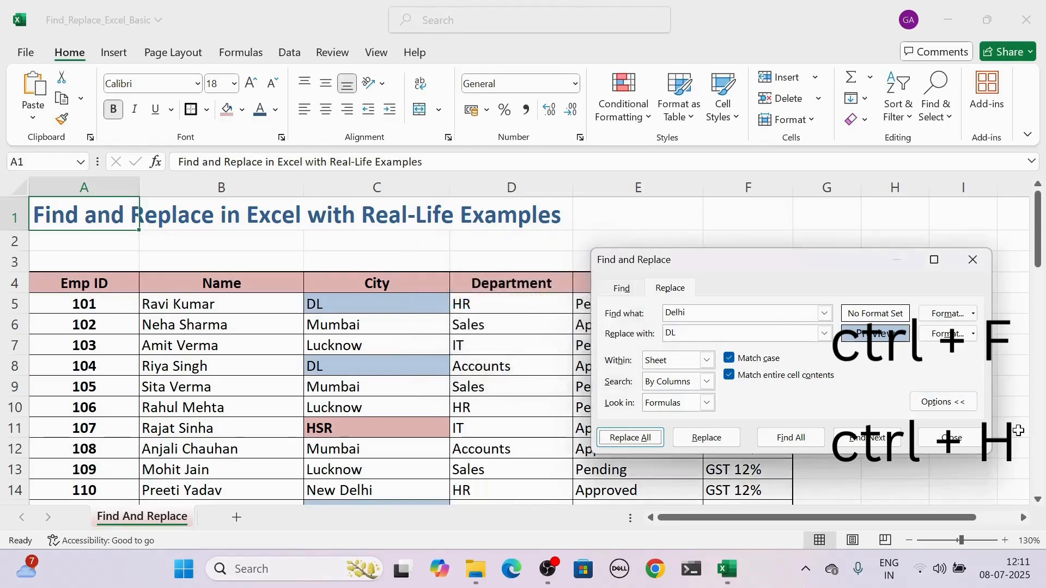
{"action": "left_click", "coordinate": [951, 438]}
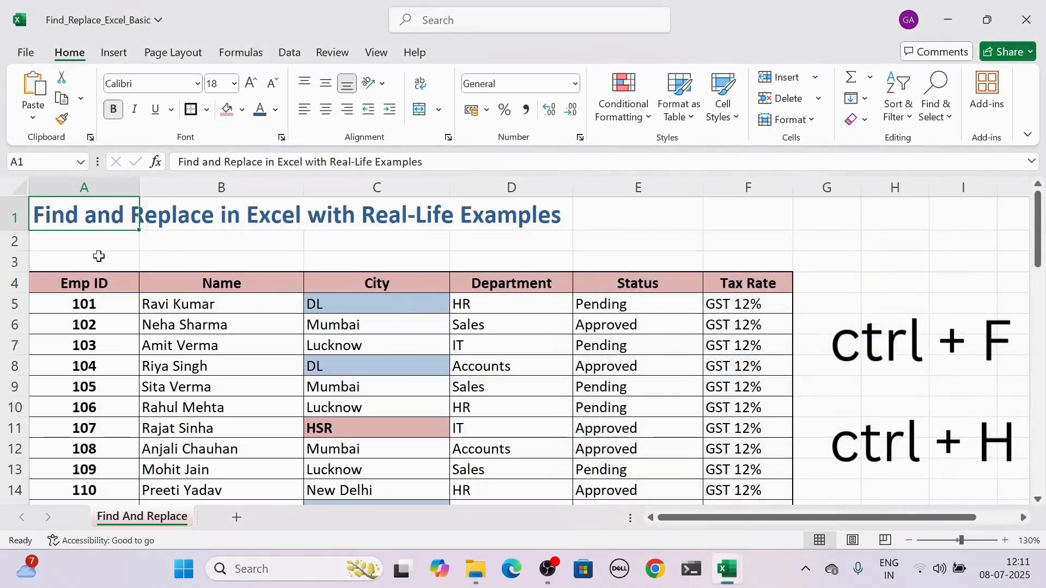